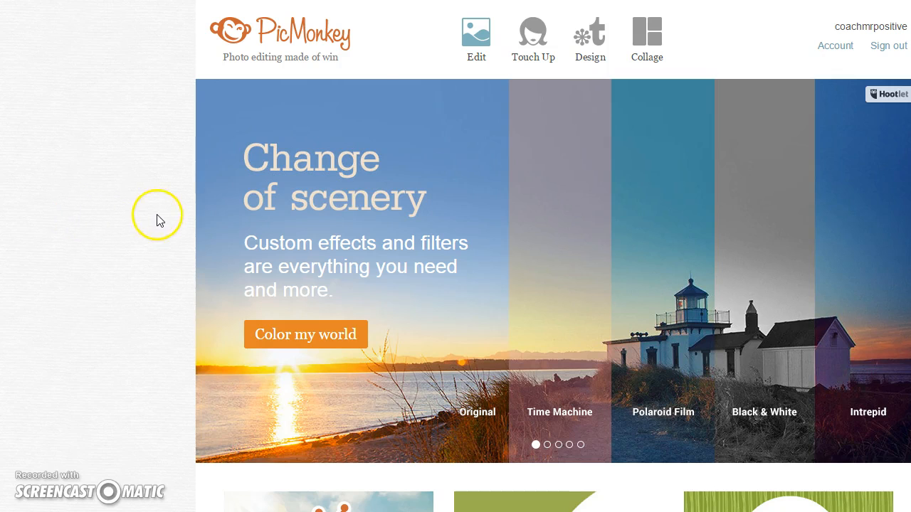
Step: Start a new design on a square canvas
mouse_move(601, 50)
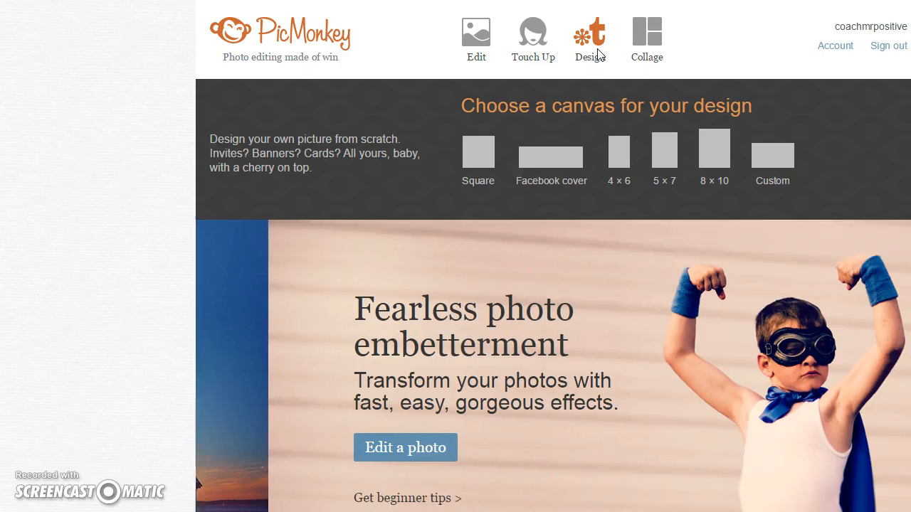
click(590, 68)
click(487, 163)
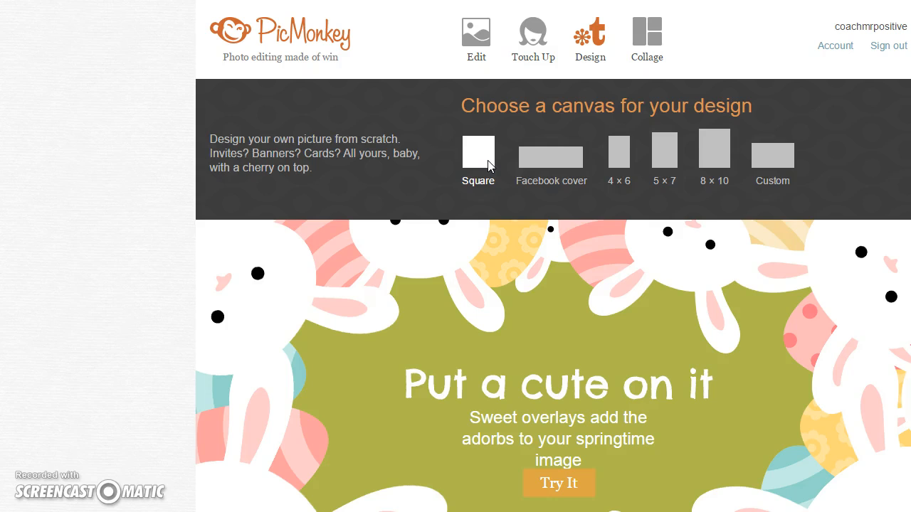
click(484, 163)
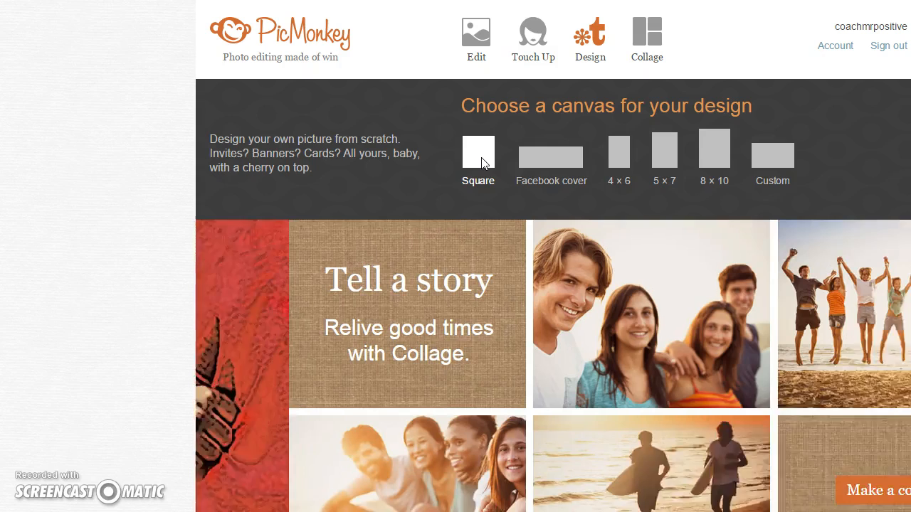
click(525, 157)
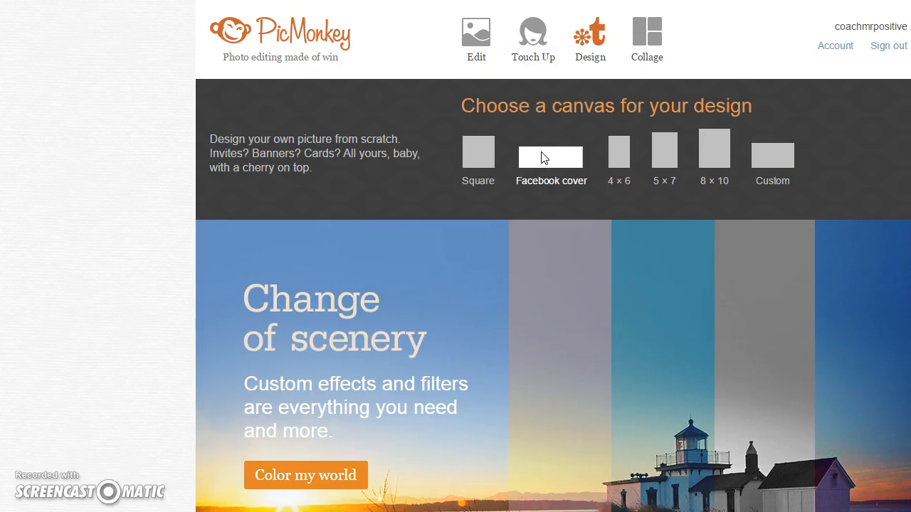
click(483, 158)
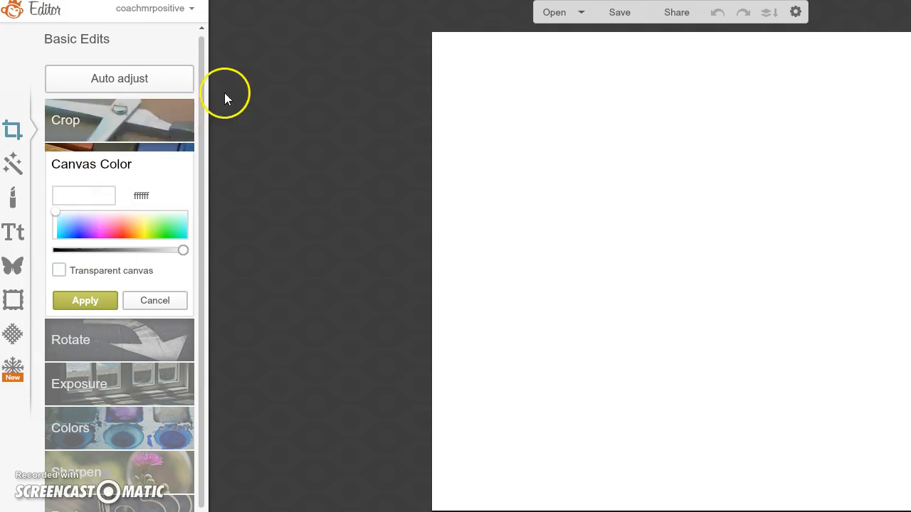
Step: Make the canvas transparent and apply the change
scroll(203, 89, down, 1)
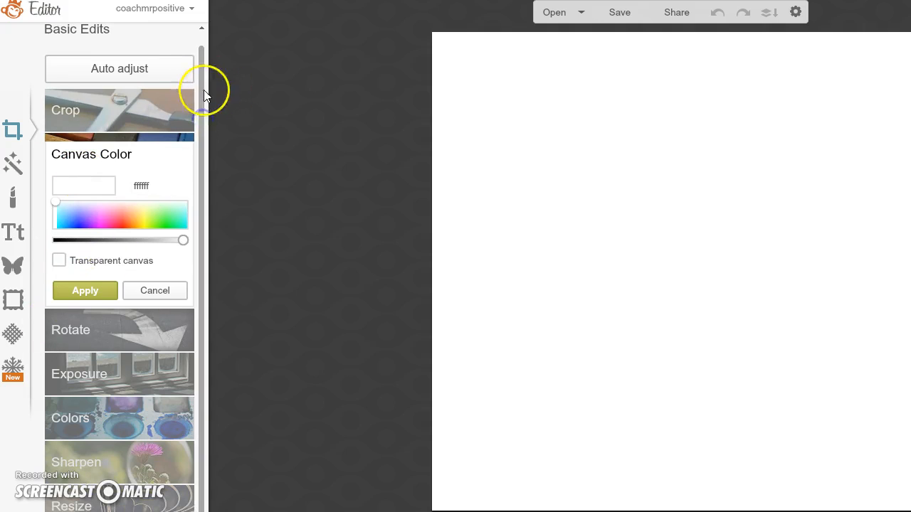
drag(202, 81, 194, 169)
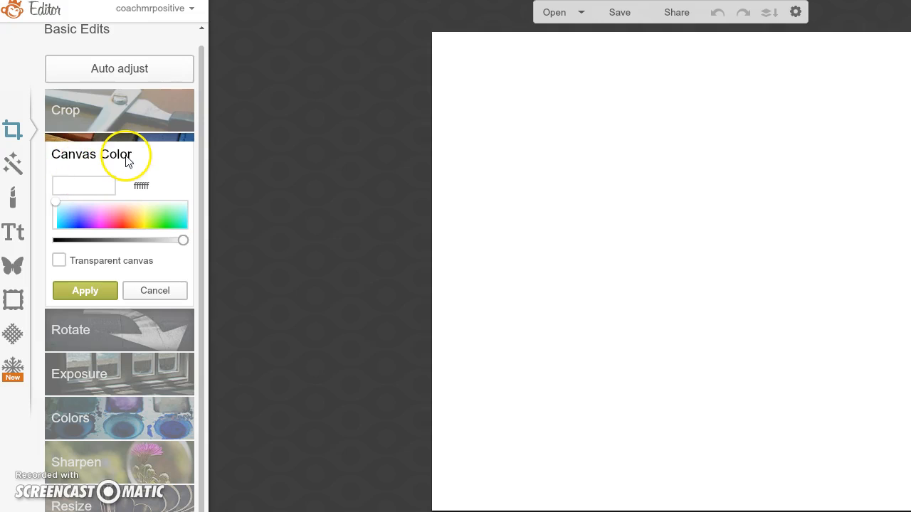
mouse_move(183, 240)
mouse_down()
mouse_move(53, 242)
mouse_move(185, 246)
mouse_up()
mouse_move(56, 205)
mouse_down()
mouse_move(193, 212)
mouse_move(159, 220)
mouse_move(53, 218)
mouse_move(52, 209)
mouse_up()
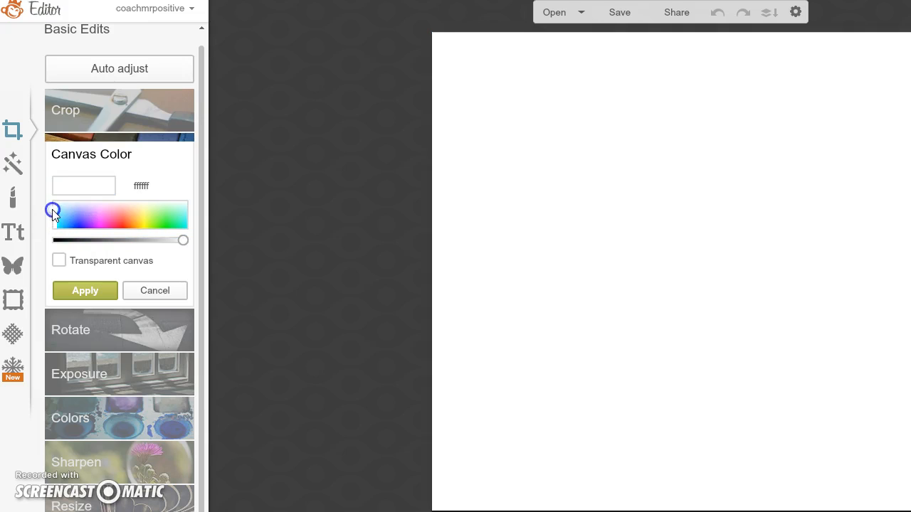
click(59, 261)
click(95, 292)
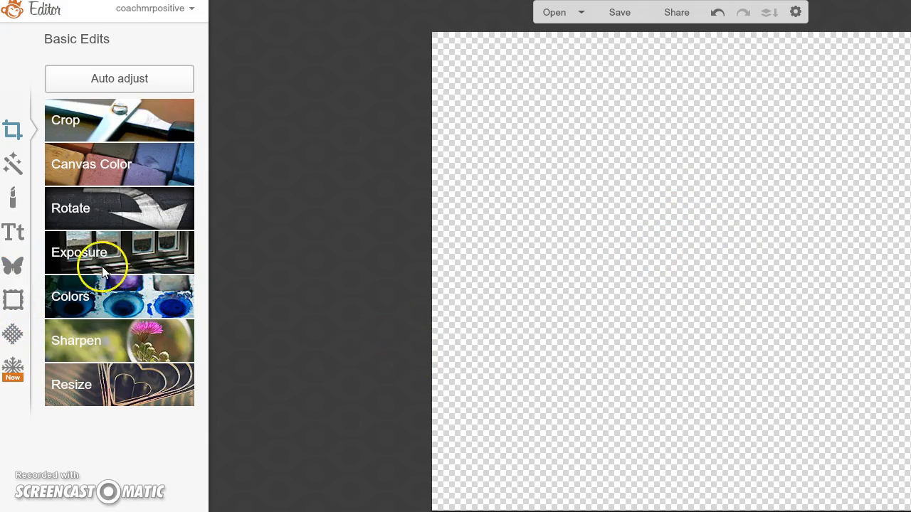
Step: Examine the available overlay collections, including Geometric, Doodly Hearts and Comic Bubbles
click(14, 269)
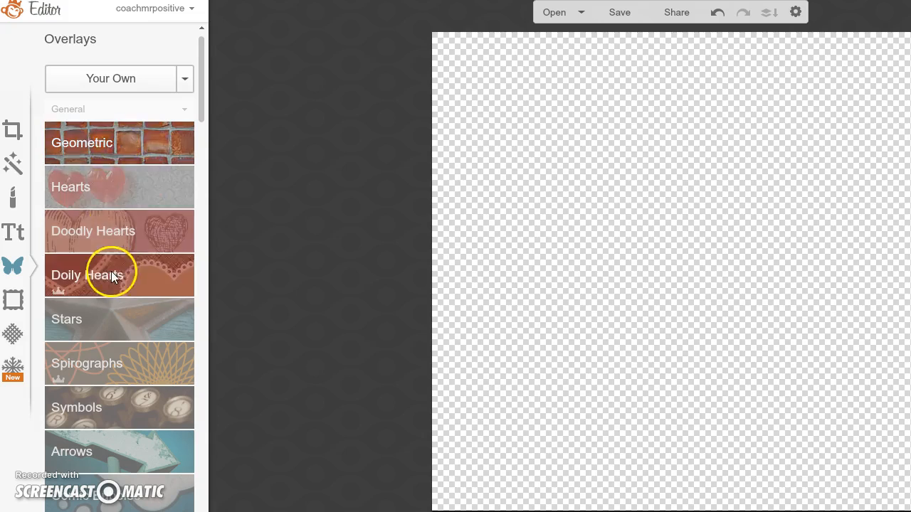
drag(201, 89, 192, 43)
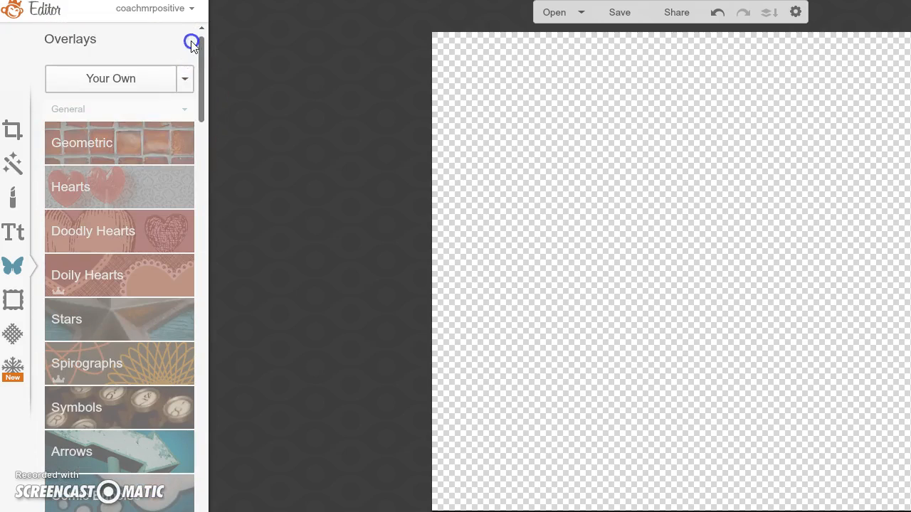
click(114, 149)
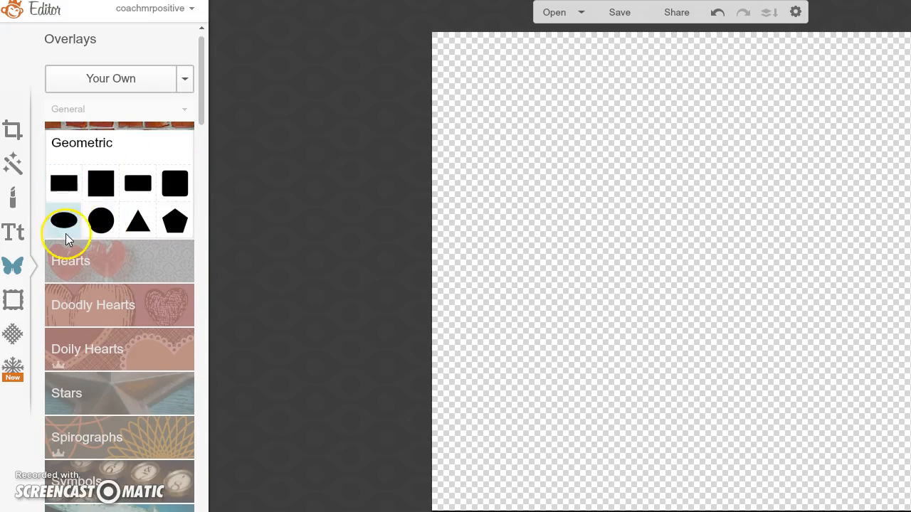
click(151, 261)
click(125, 422)
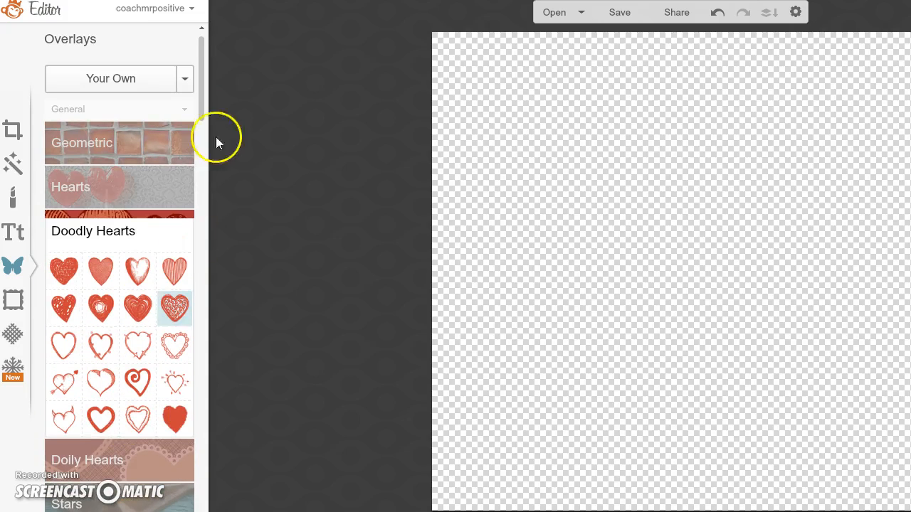
mouse_move(203, 45)
mouse_down()
mouse_move(199, 152)
mouse_move(203, 107)
mouse_up()
click(163, 173)
click(121, 293)
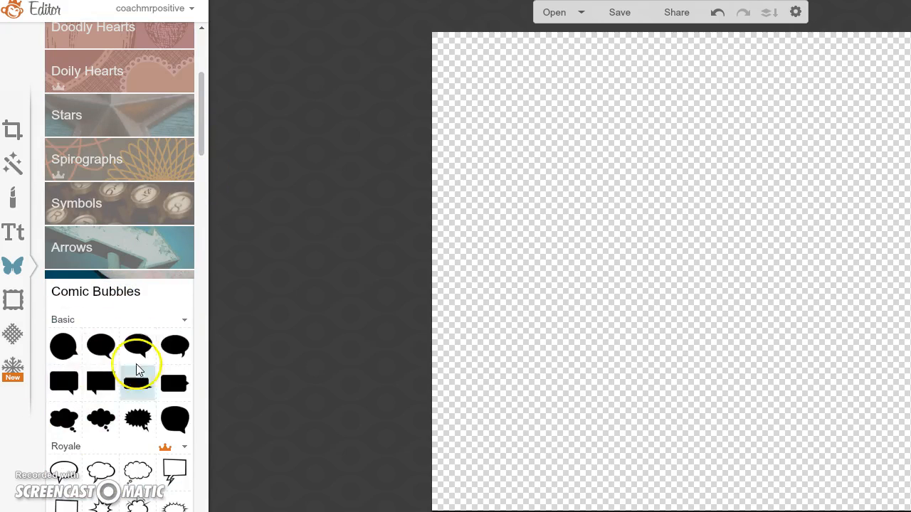
drag(198, 166, 206, 67)
Step: Add the 540 x 960 JPEG photo of the woman in black as an overlay and enlarge it to most of the canvas height
click(138, 79)
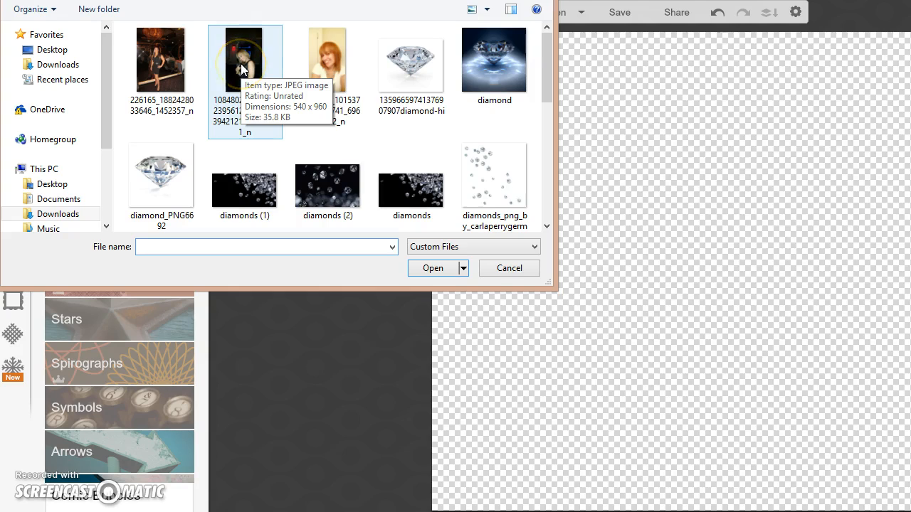
double_click(242, 69)
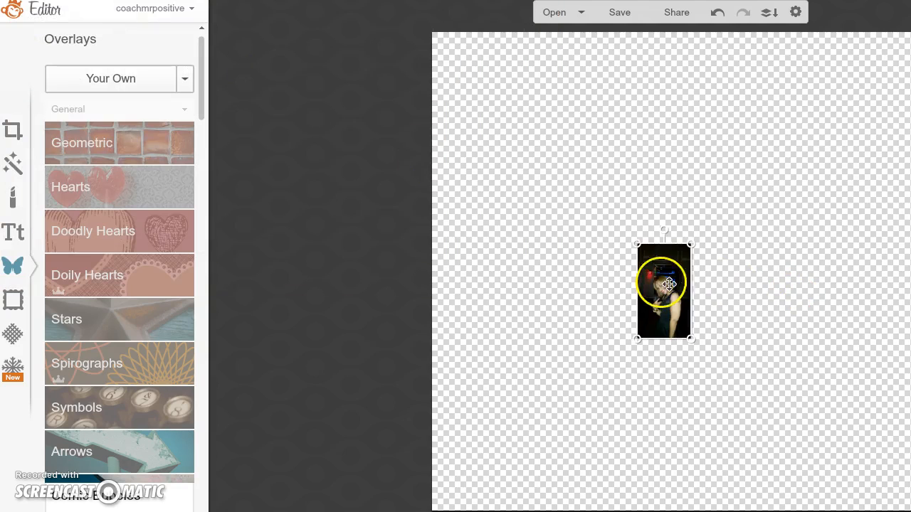
drag(637, 235, 563, 113)
click(694, 342)
drag(693, 342, 750, 451)
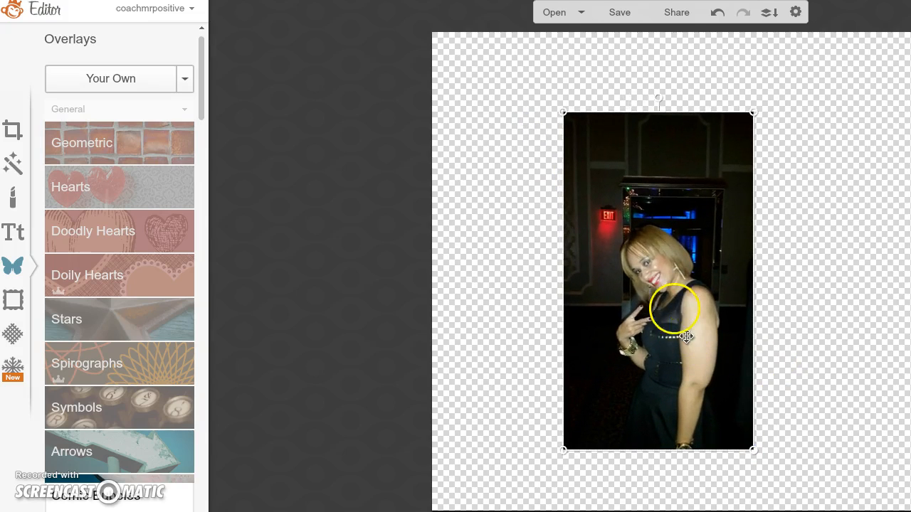
drag(662, 305, 629, 302)
drag(712, 114, 737, 100)
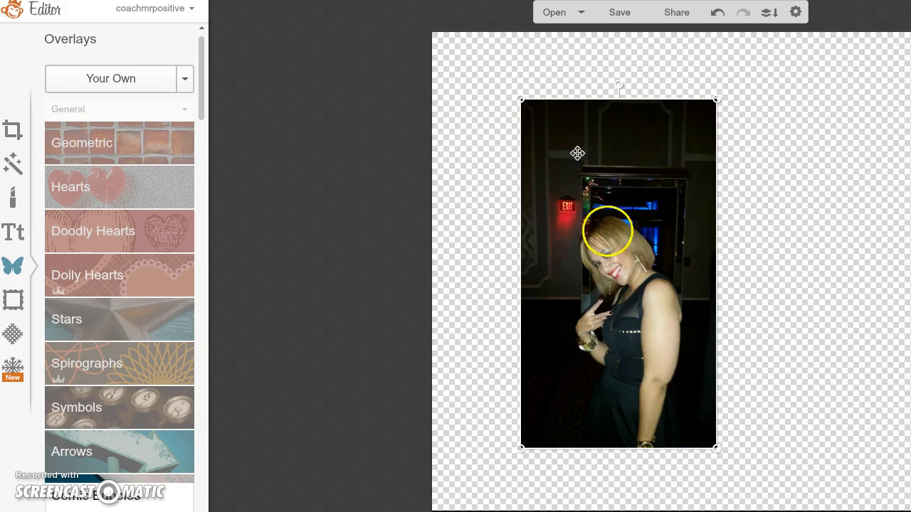
Step: Set the overlay's eraser size to 84 and erase the upper part of the photo, including the woman's head
drag(604, 73, 326, 106)
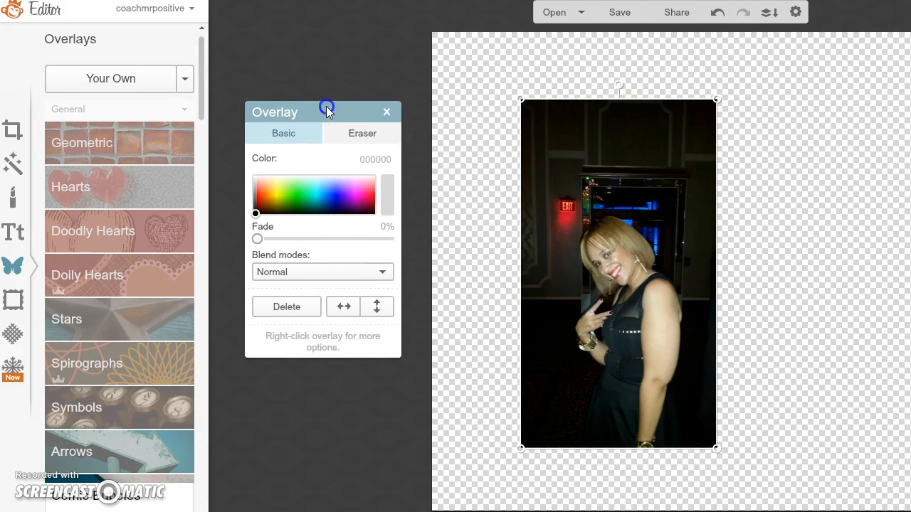
click(364, 137)
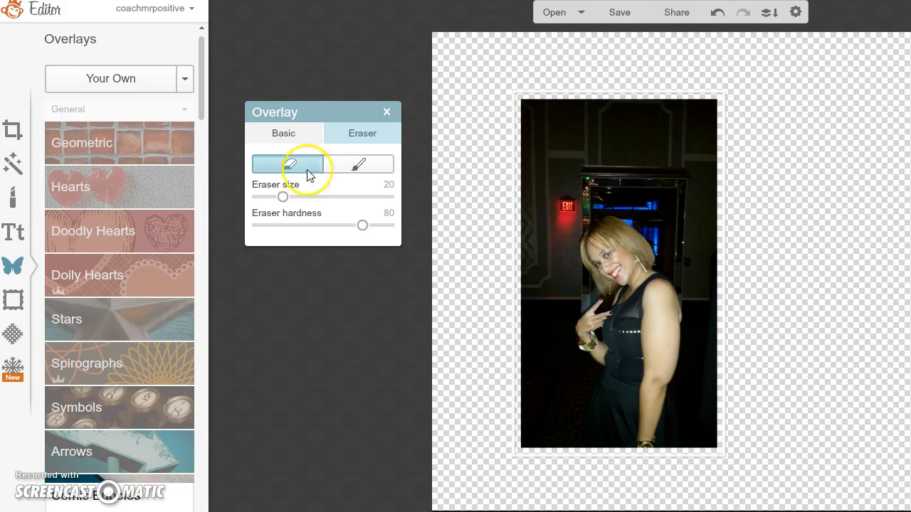
drag(282, 197, 367, 197)
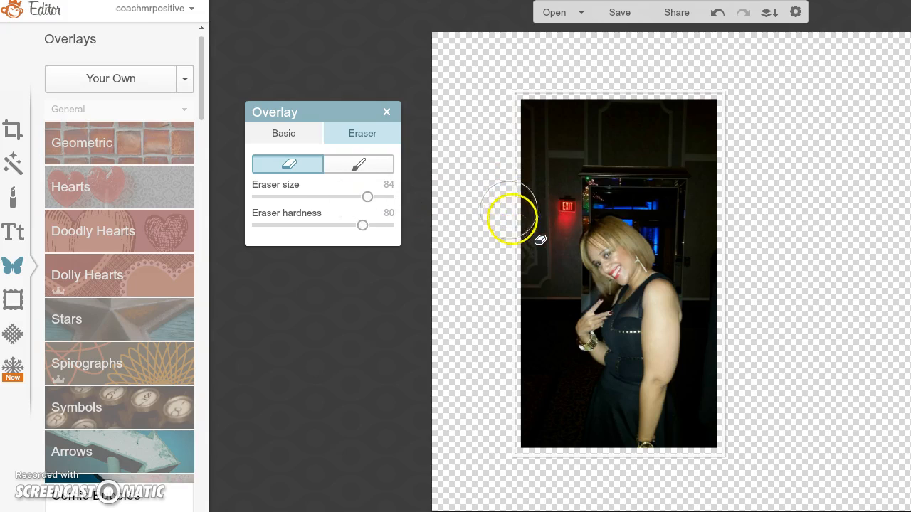
click(540, 262)
mouse_move(544, 227)
mouse_down()
mouse_move(588, 181)
mouse_move(639, 180)
mouse_move(702, 242)
mouse_move(741, 248)
mouse_move(767, 200)
mouse_move(722, 178)
mouse_move(609, 166)
mouse_move(519, 164)
mouse_move(507, 190)
mouse_move(518, 123)
mouse_move(533, 109)
mouse_move(737, 127)
mouse_move(726, 226)
mouse_up()
drag(558, 236, 657, 249)
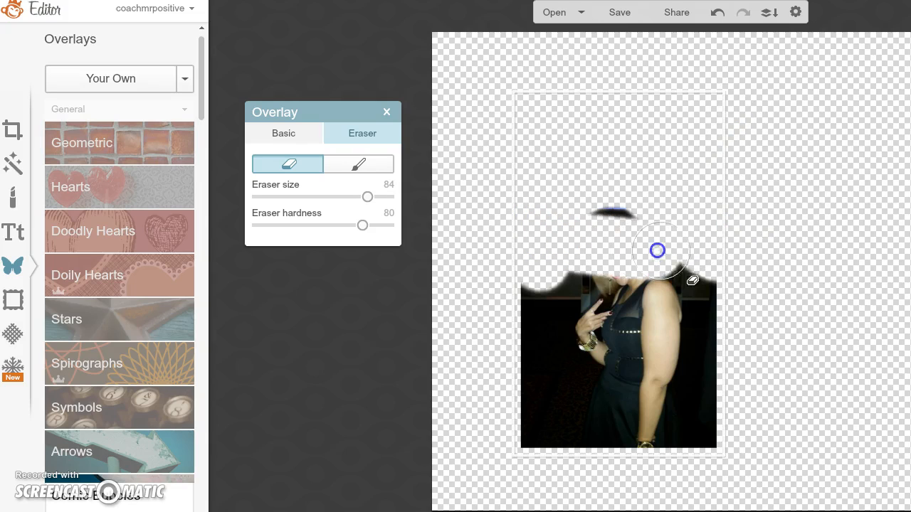
Step: Paint the woman's head and the area beside her shoulder back in with the restore brush at size 84
click(358, 168)
mouse_move(640, 227)
mouse_down()
mouse_move(589, 235)
mouse_move(604, 258)
mouse_move(636, 269)
mouse_move(642, 248)
mouse_move(619, 243)
mouse_move(602, 274)
mouse_up()
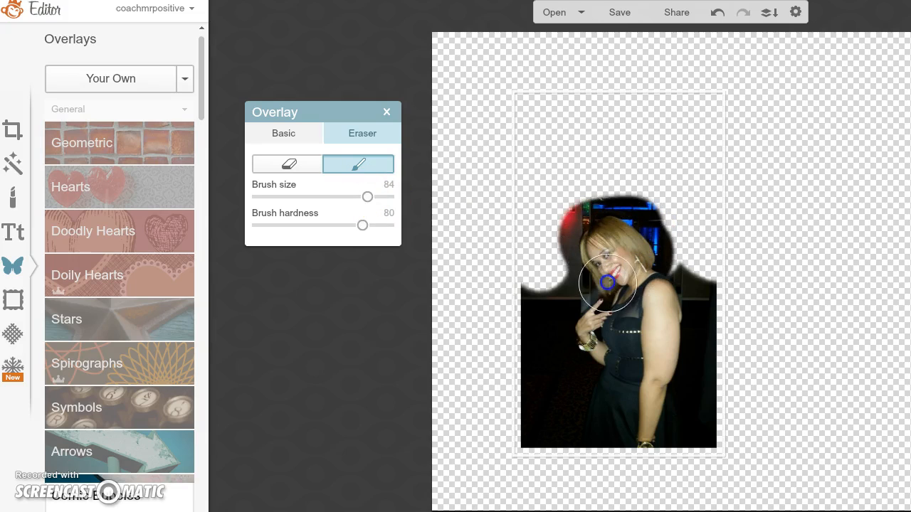
click(290, 163)
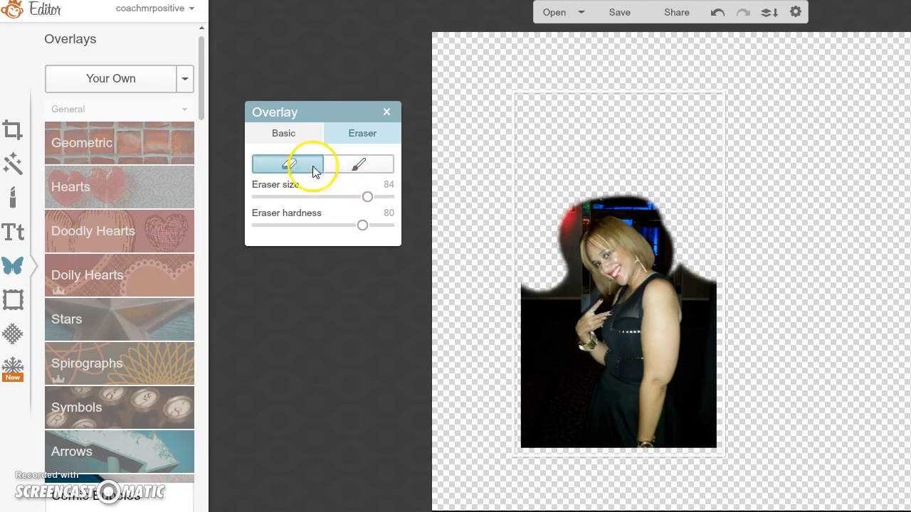
click(374, 166)
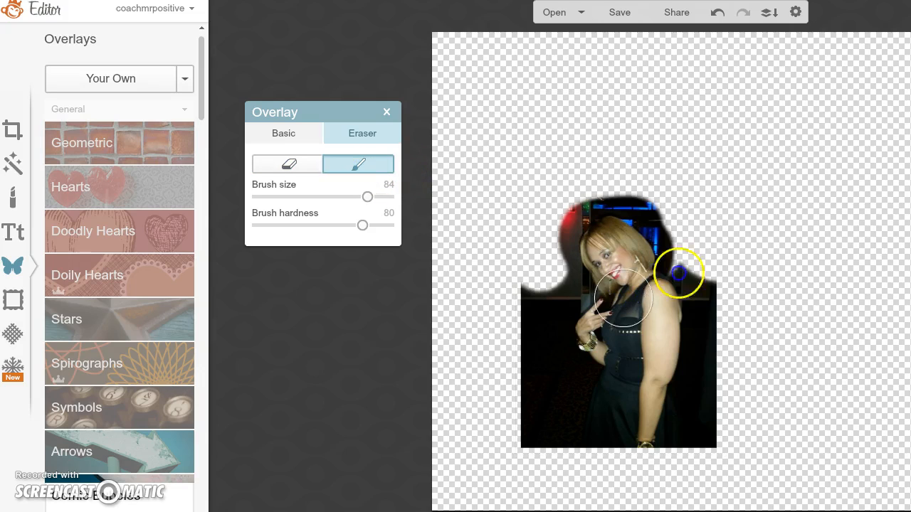
drag(684, 274, 682, 273)
Step: Erase the remaining dark background around the woman so only her figure is left
click(299, 167)
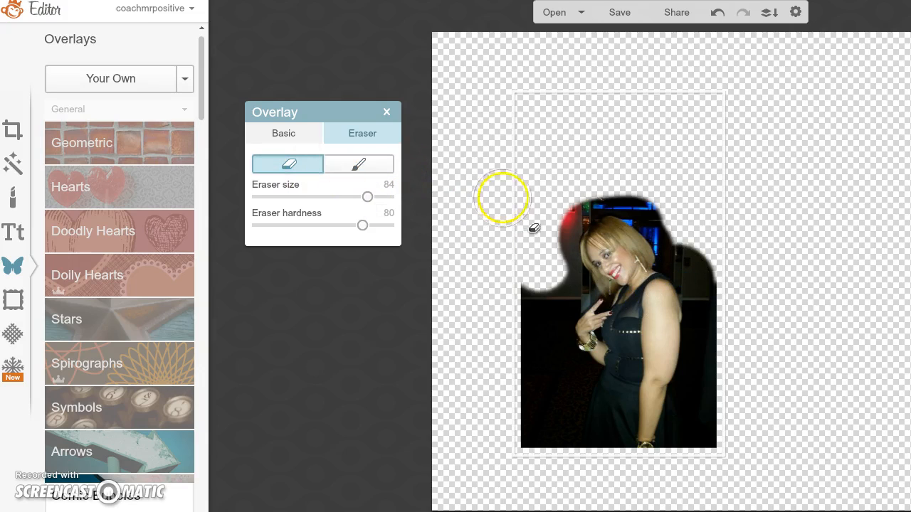
mouse_move(551, 217)
mouse_down()
mouse_move(541, 240)
mouse_move(572, 192)
mouse_move(624, 179)
mouse_move(675, 223)
mouse_move(677, 247)
mouse_move(696, 254)
mouse_move(705, 331)
mouse_move(683, 437)
mouse_move(691, 449)
mouse_move(724, 403)
mouse_move(738, 317)
mouse_up()
mouse_move(518, 285)
mouse_down()
mouse_move(555, 271)
mouse_move(551, 292)
mouse_move(559, 295)
mouse_move(526, 308)
mouse_move(543, 334)
mouse_move(547, 370)
mouse_move(562, 375)
mouse_move(538, 457)
mouse_move(534, 366)
mouse_move(540, 402)
mouse_move(560, 410)
mouse_move(557, 463)
mouse_up()
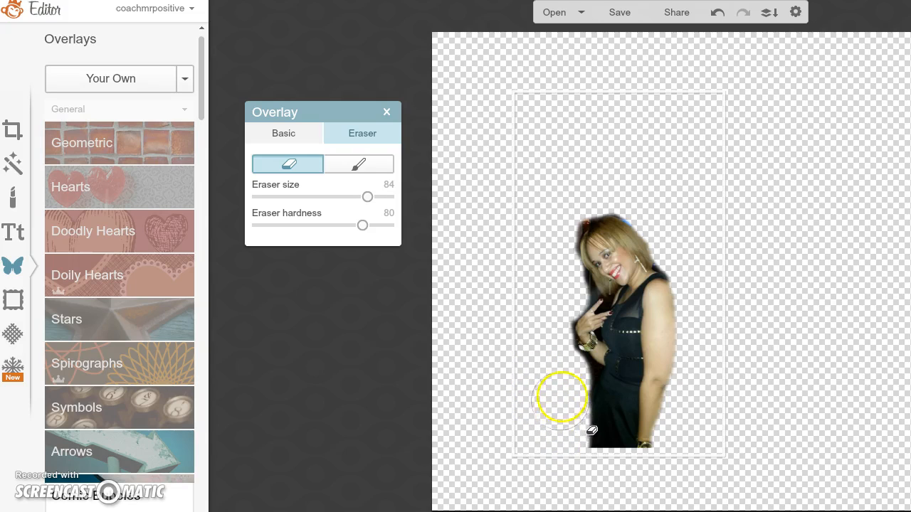
Step: Leave the eraser and move the cut-out woman nearer the middle of the canvas
click(354, 314)
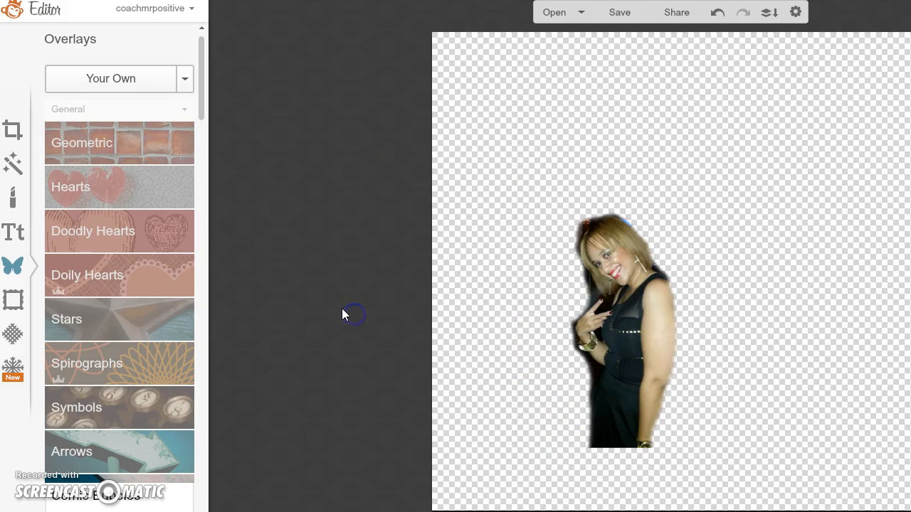
drag(606, 306, 625, 248)
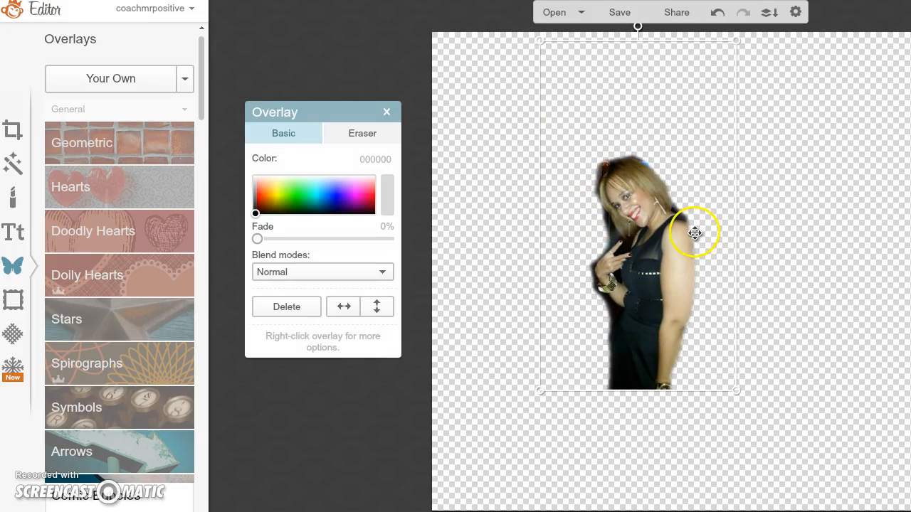
drag(691, 178, 721, 200)
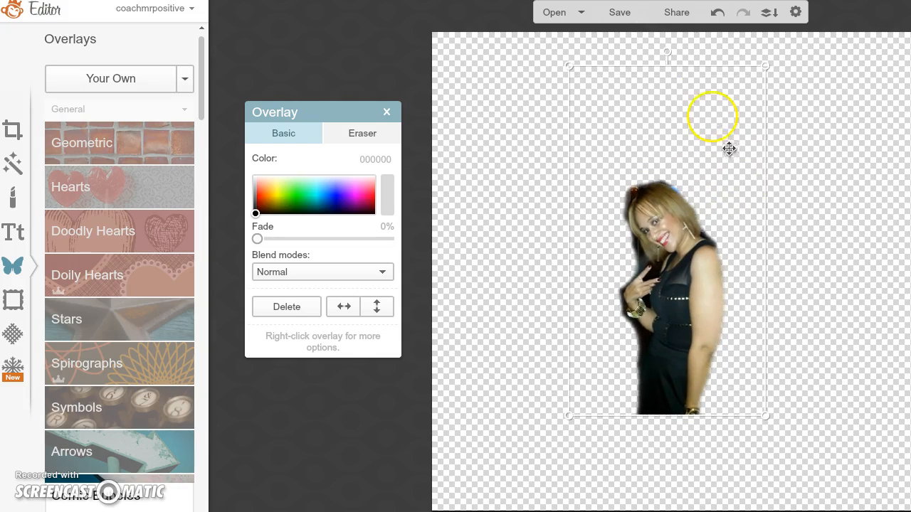
Step: Export the design to the computer as a PNG, using the woman's first name as the file name
click(620, 13)
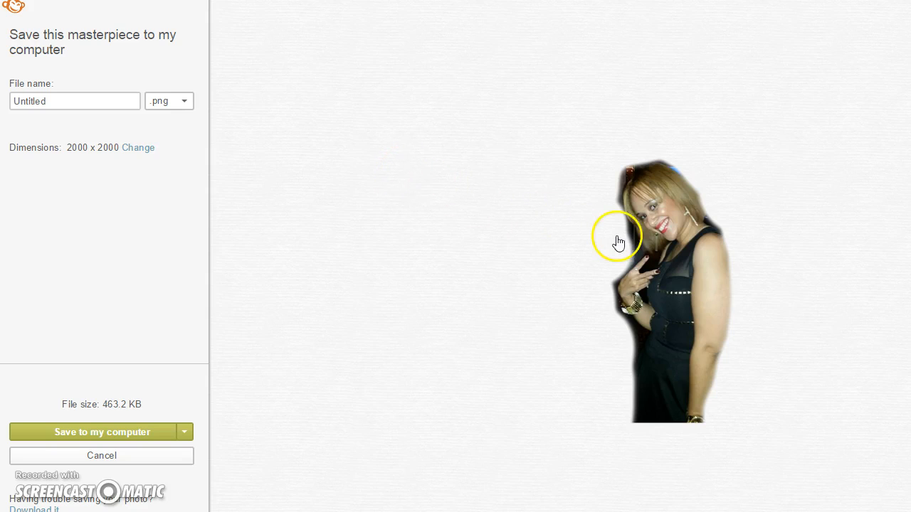
click(67, 105)
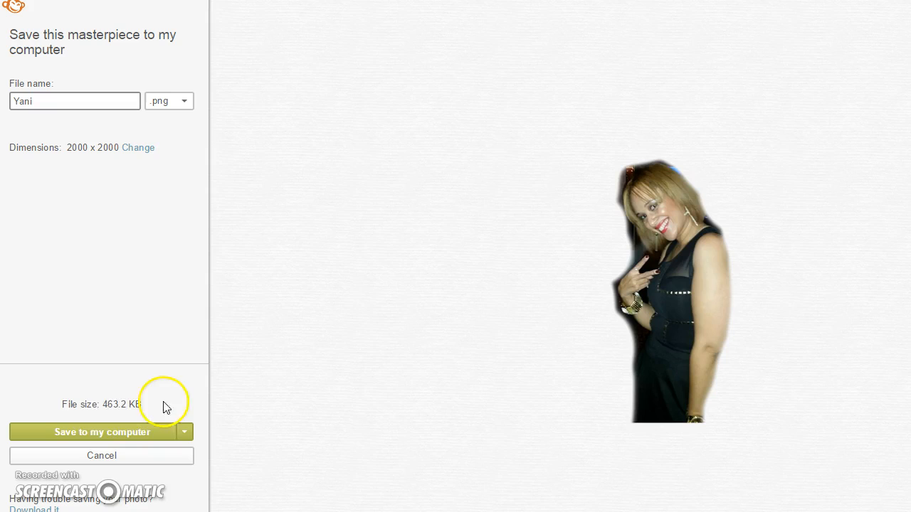
click(113, 432)
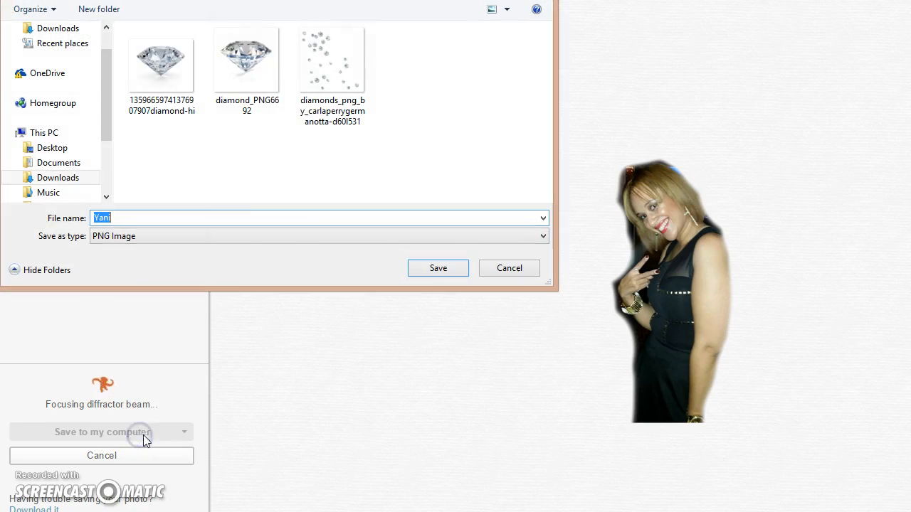
drag(107, 91, 105, 35)
click(91, 10)
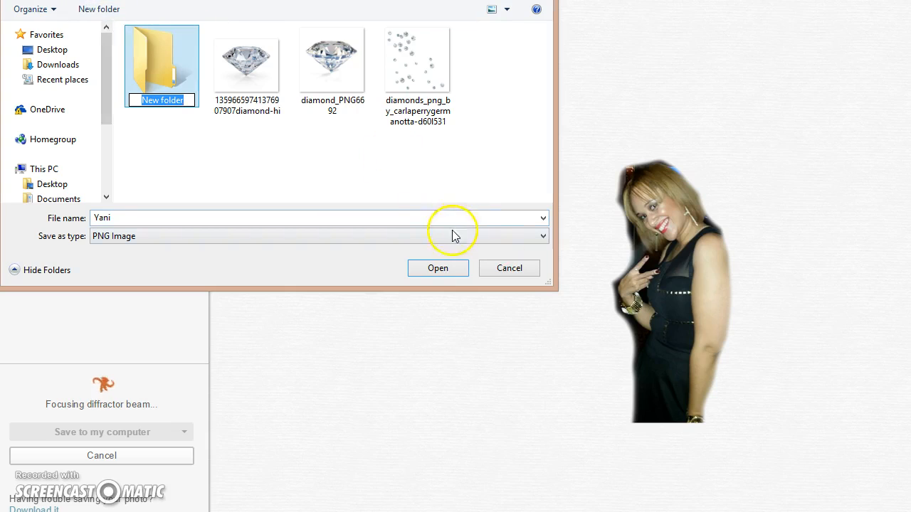
click(183, 74)
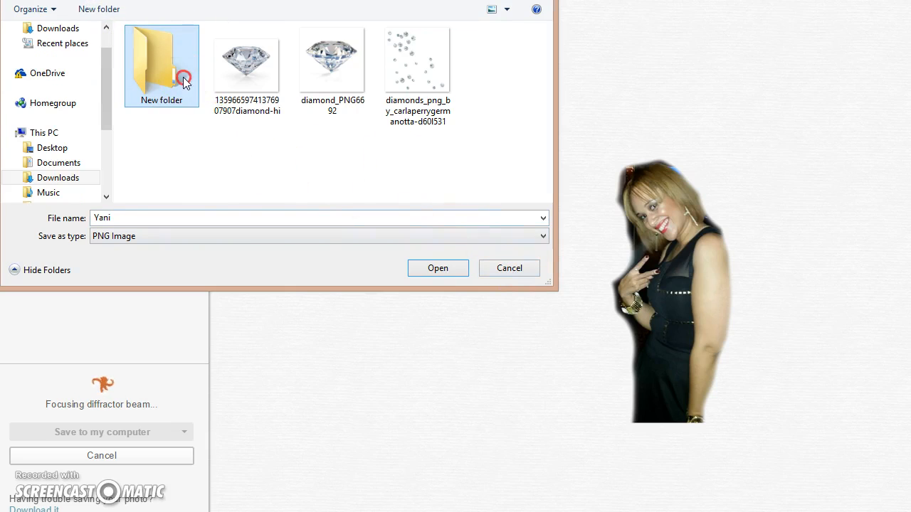
right_click(184, 77)
click(232, 284)
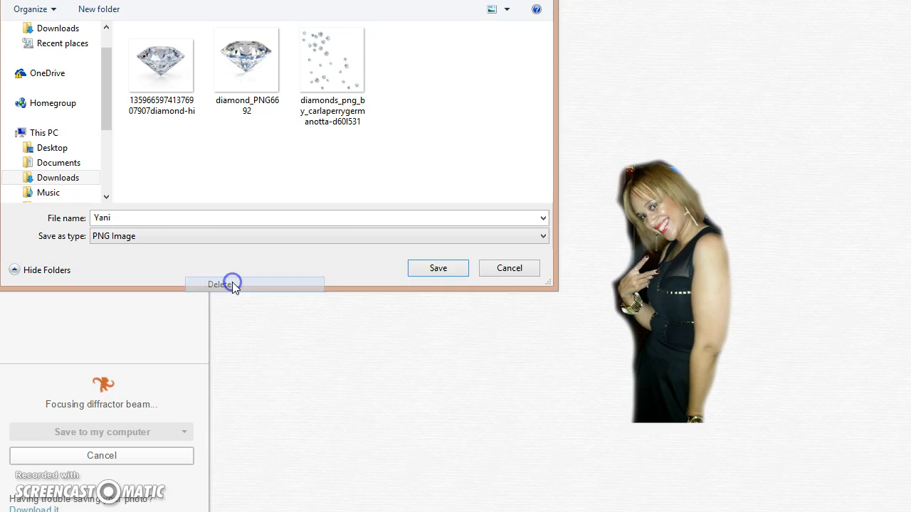
click(522, 271)
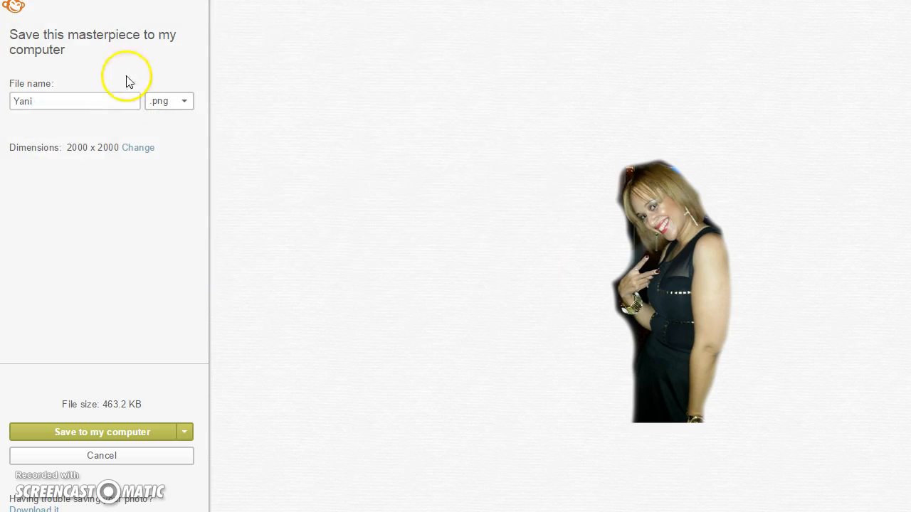
click(131, 459)
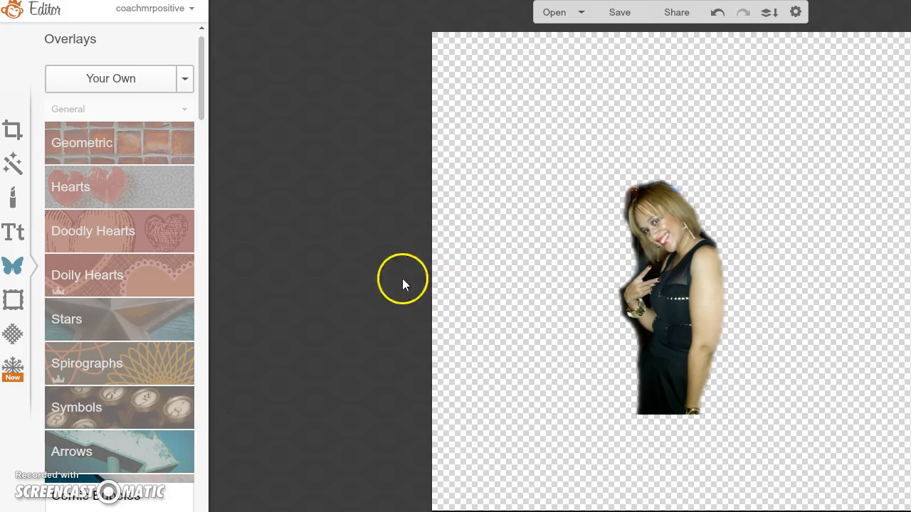
Step: Delete the cut-out woman from the canvas
click(674, 271)
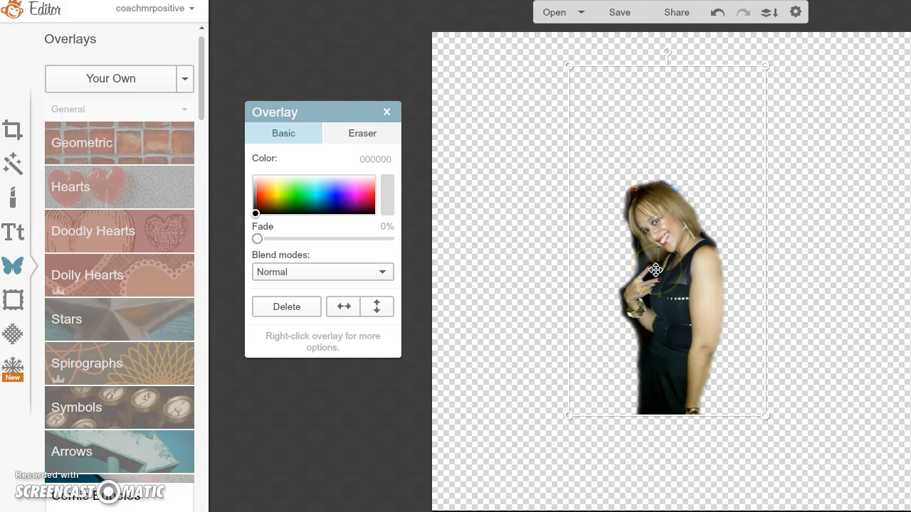
key(Delete)
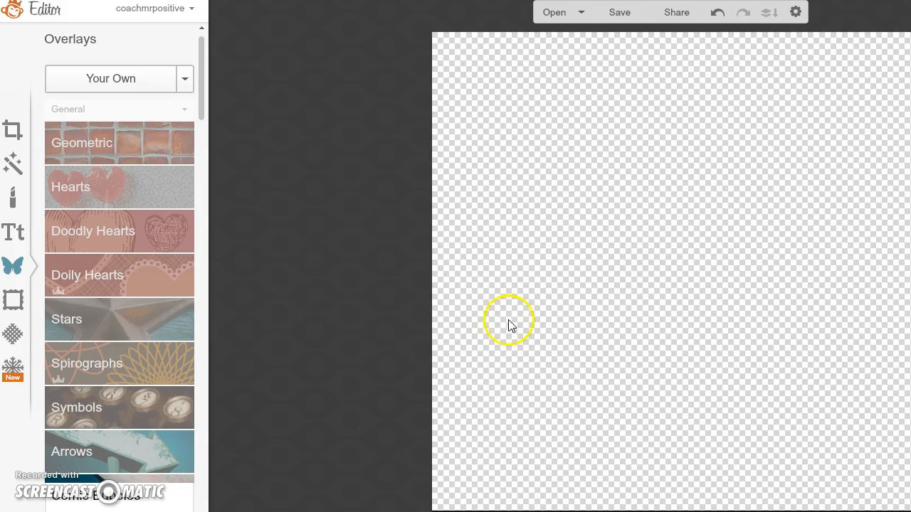
Step: Make the canvas solid black (000000) and apply the colour
click(14, 131)
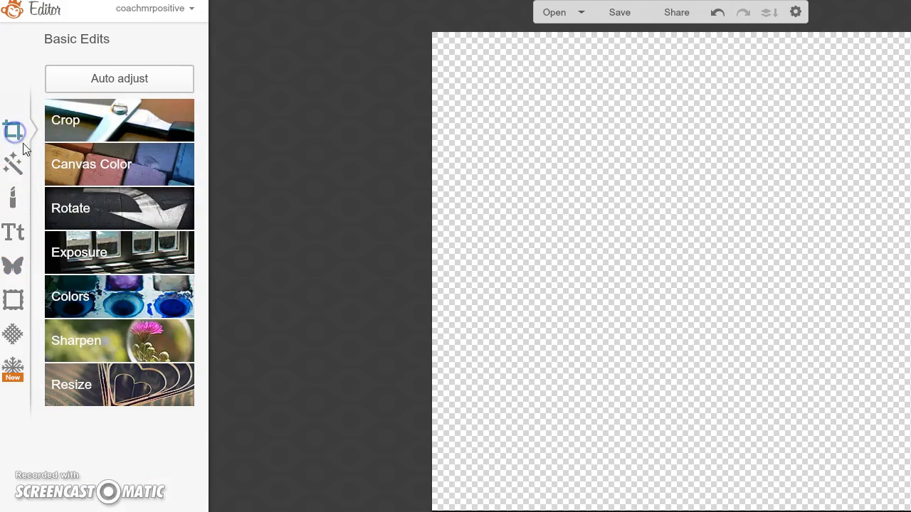
click(162, 179)
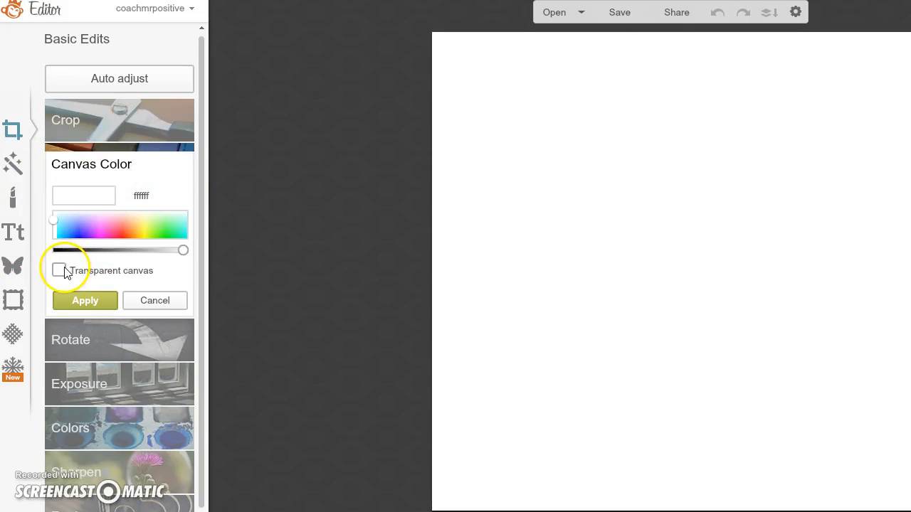
drag(181, 252, 34, 255)
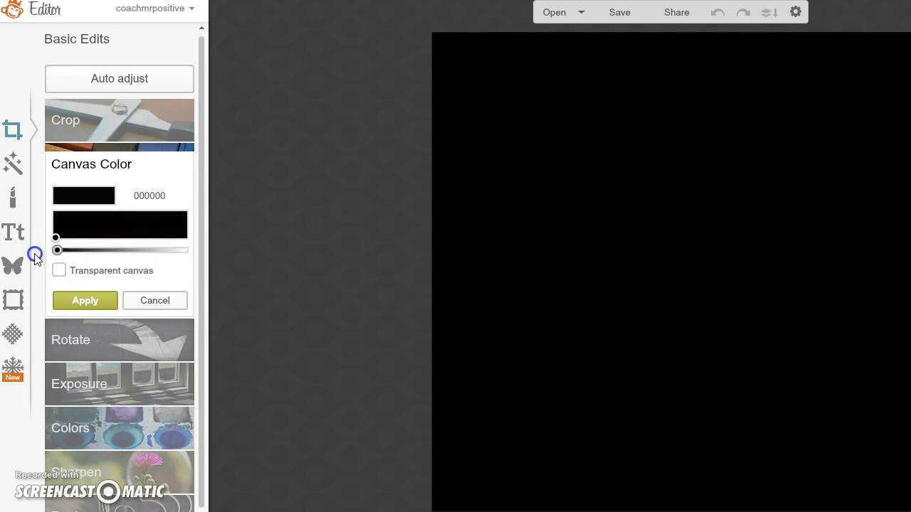
click(97, 306)
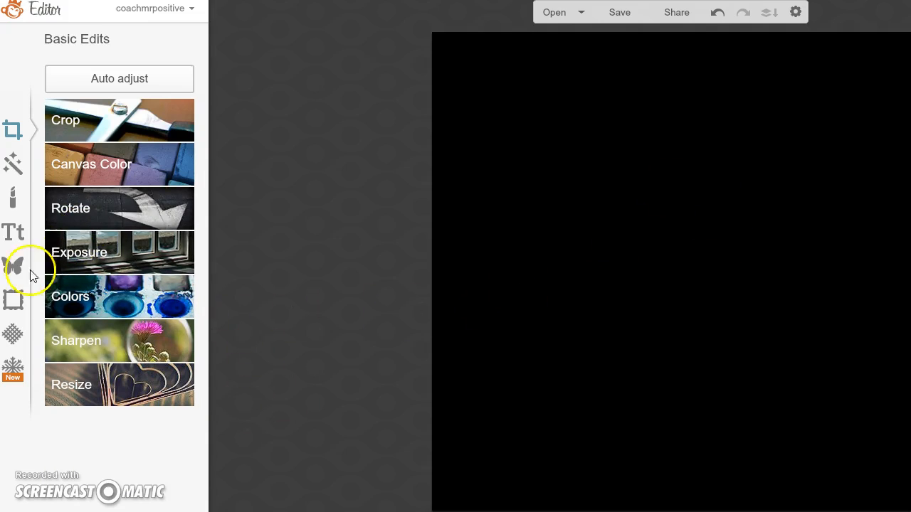
Step: Try the Space and Burst textures on the black canvas
click(14, 337)
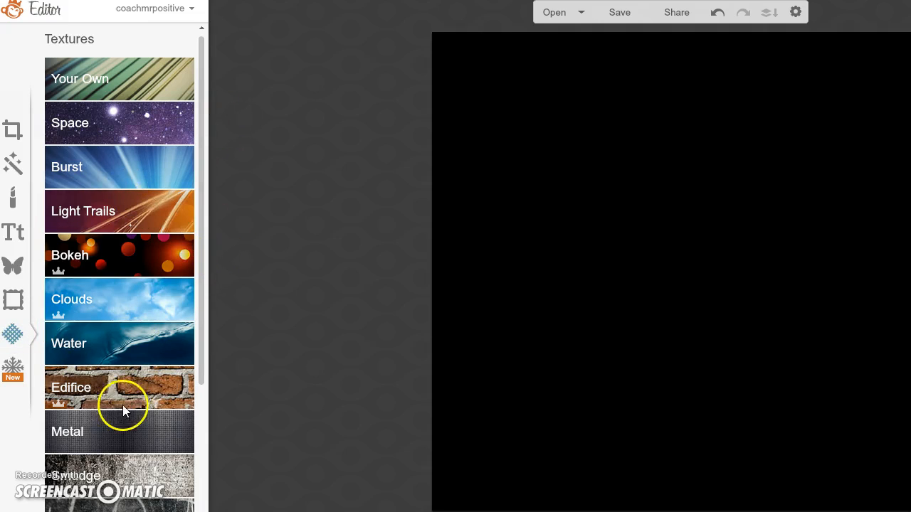
scroll(125, 399, down, 3)
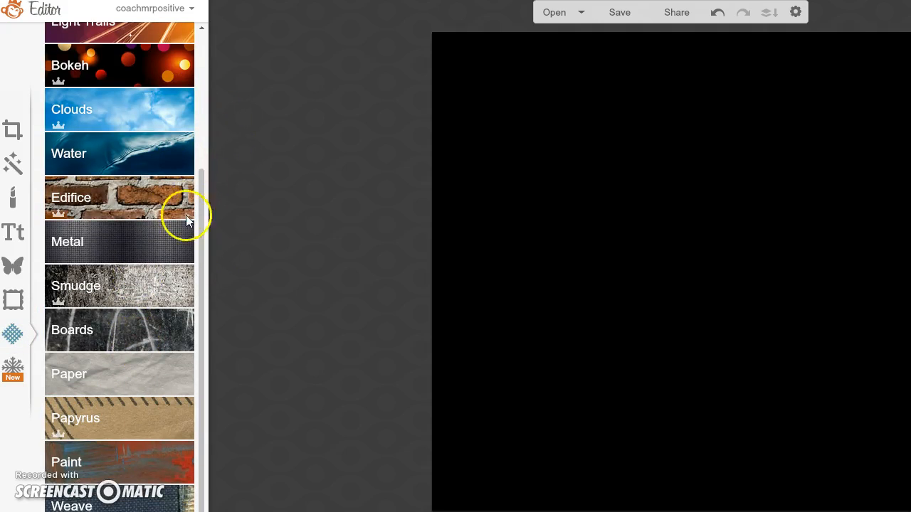
scroll(106, 276, up, 1)
scroll(106, 274, up, 2)
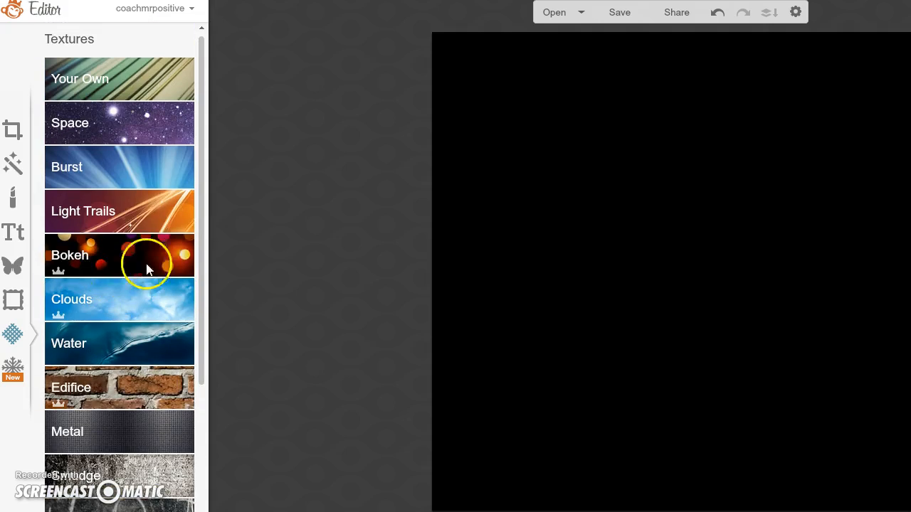
click(153, 135)
click(131, 363)
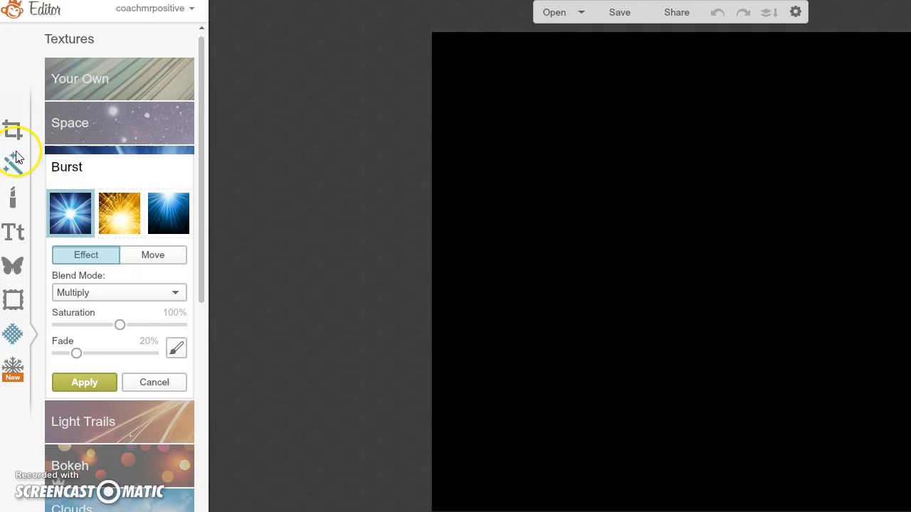
Step: Set the canvas colour to plain white and apply it
click(14, 130)
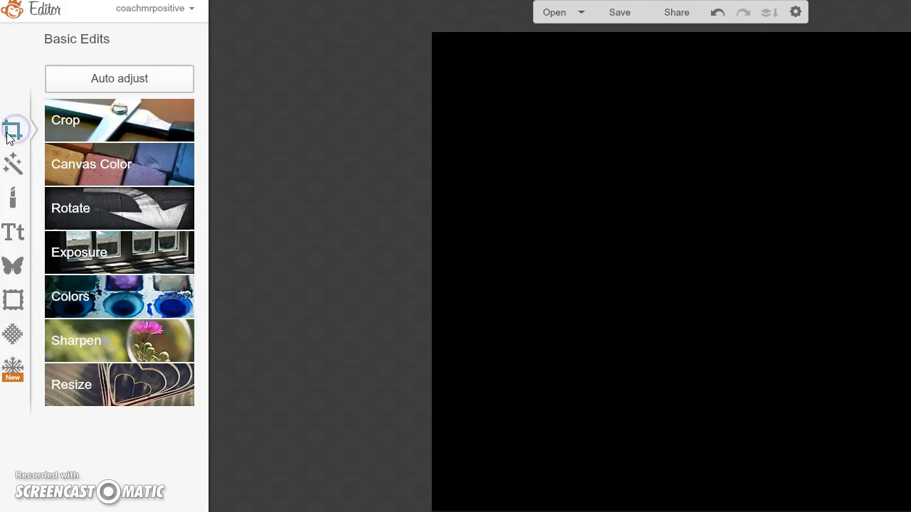
click(103, 168)
click(107, 301)
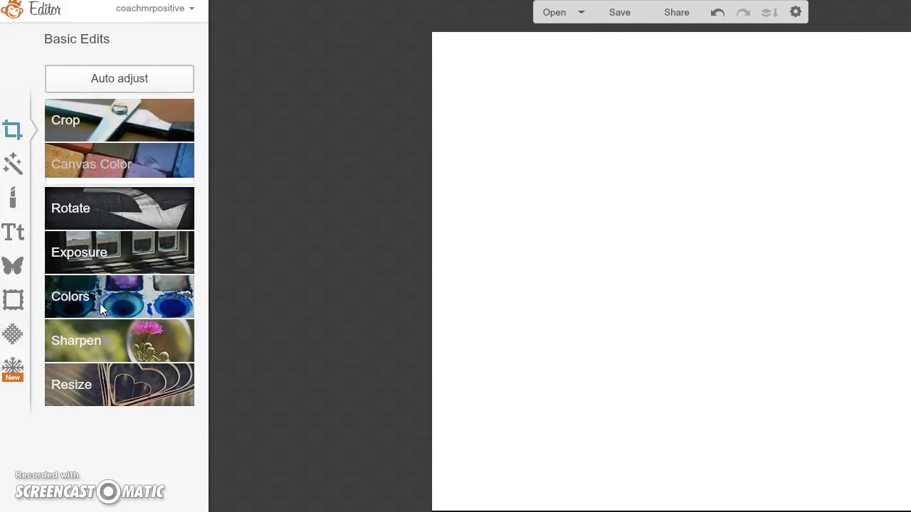
Step: Preview the three Space textures on the white canvas
click(14, 266)
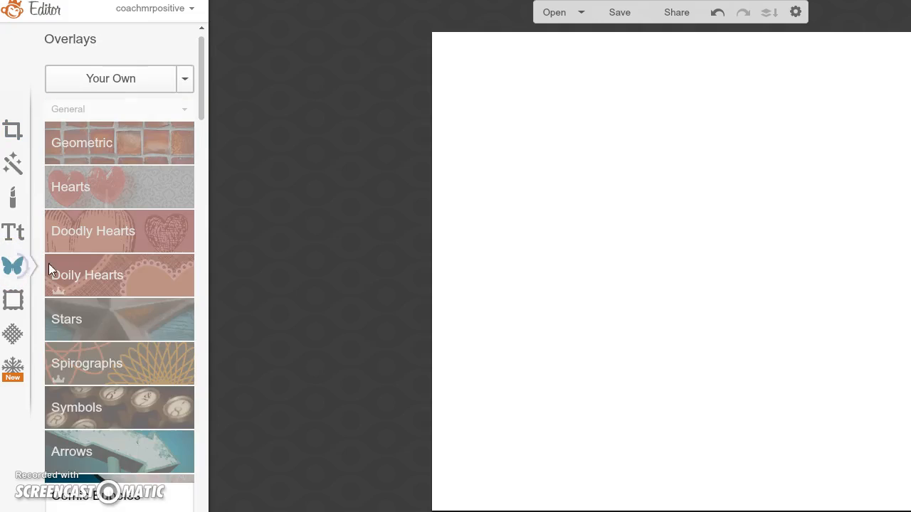
scroll(143, 440, down, 4)
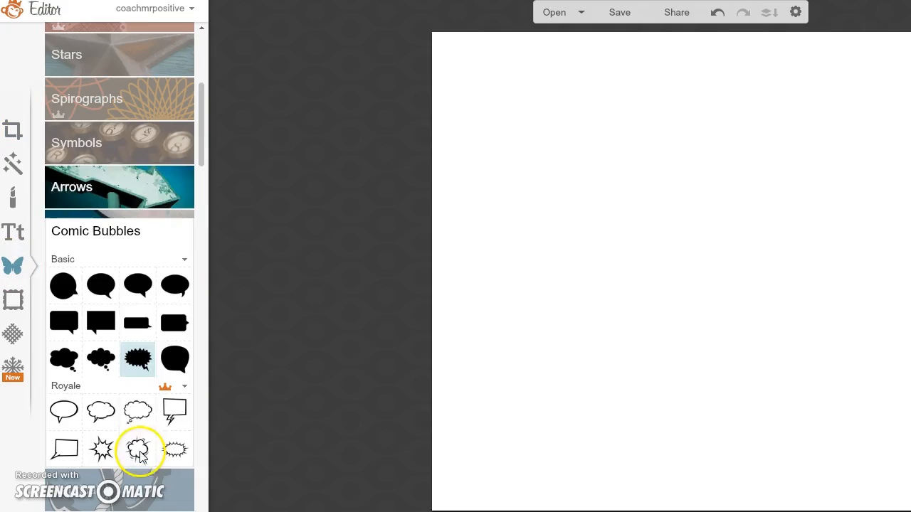
click(14, 335)
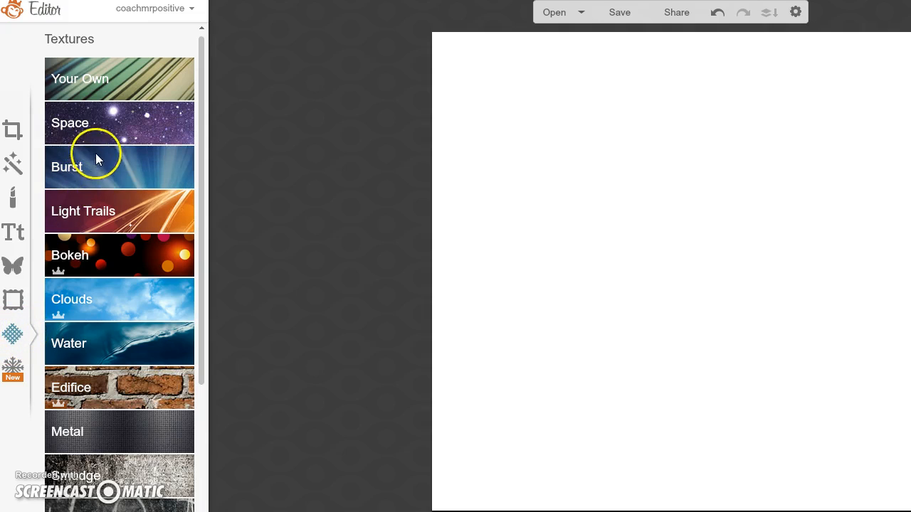
click(118, 134)
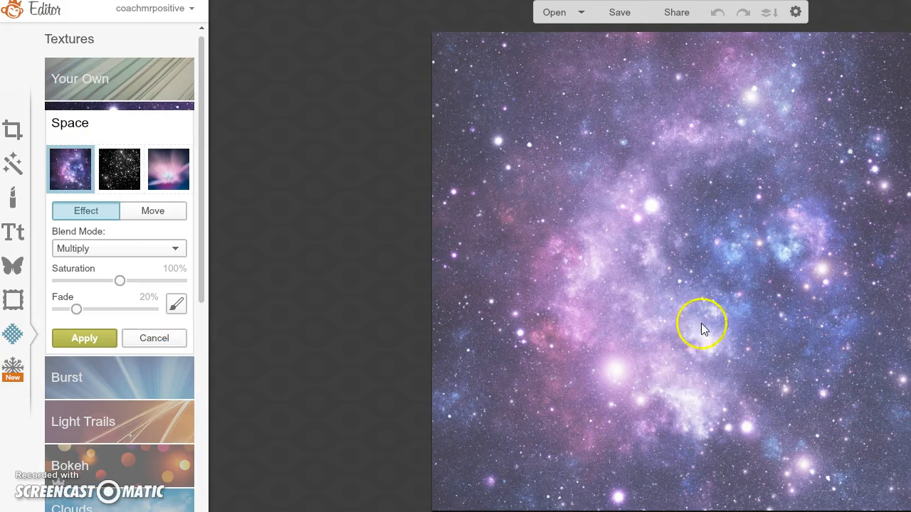
click(132, 186)
click(174, 181)
scroll(163, 380, down, 4)
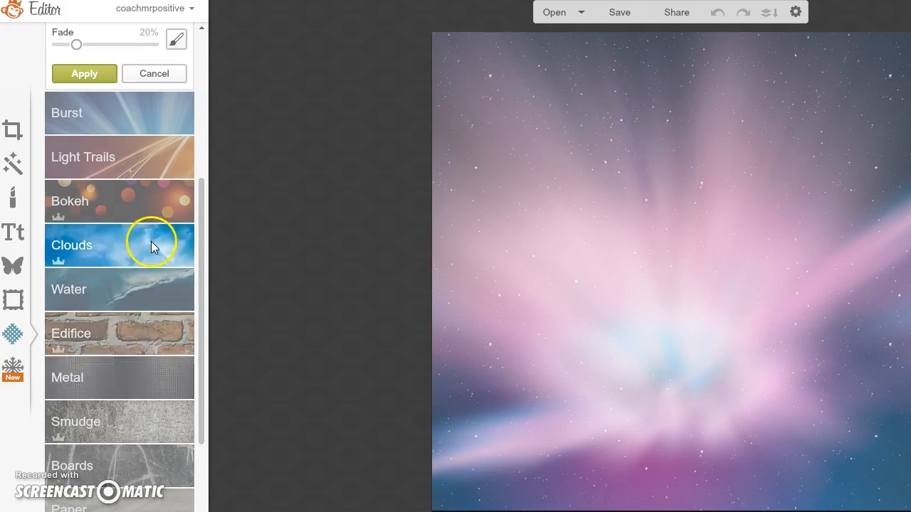
scroll(158, 256, up, 3)
Step: Preview the blue starburst Burst texture with its fade at 0%, and discard it
click(142, 283)
click(120, 100)
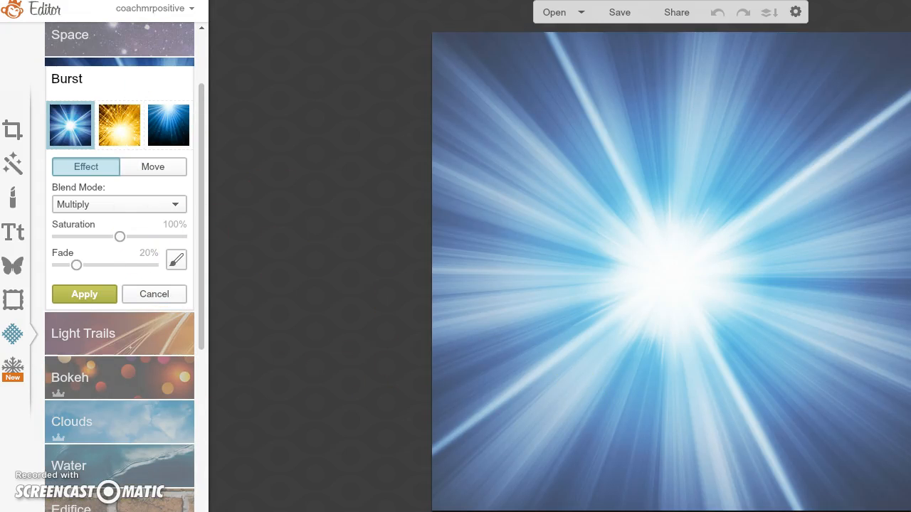
drag(76, 269, 20, 267)
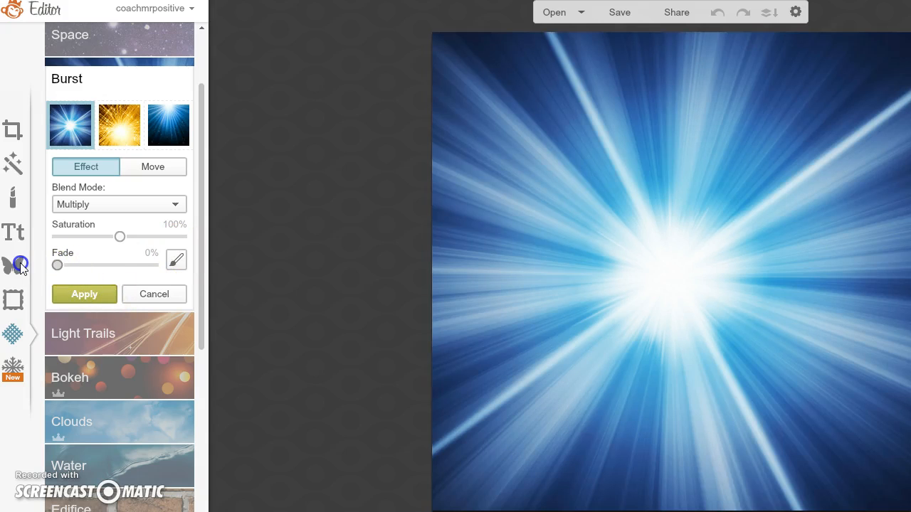
drag(96, 264, 54, 262)
click(153, 298)
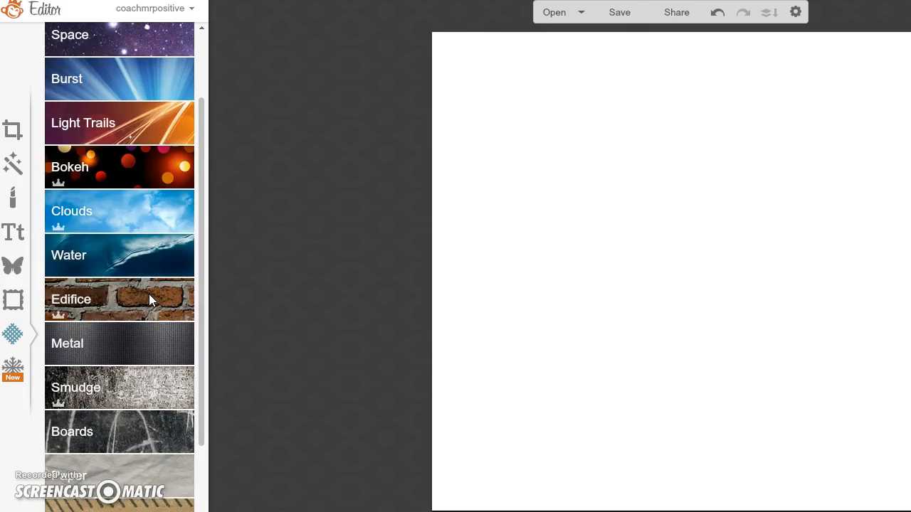
Step: Preview the orange brick-wall Edifice texture on the canvas and discard it
click(148, 294)
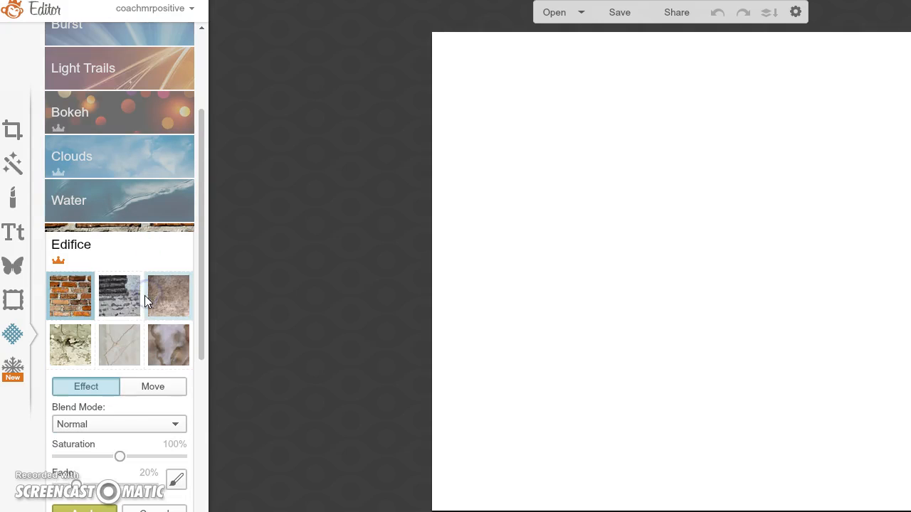
click(80, 301)
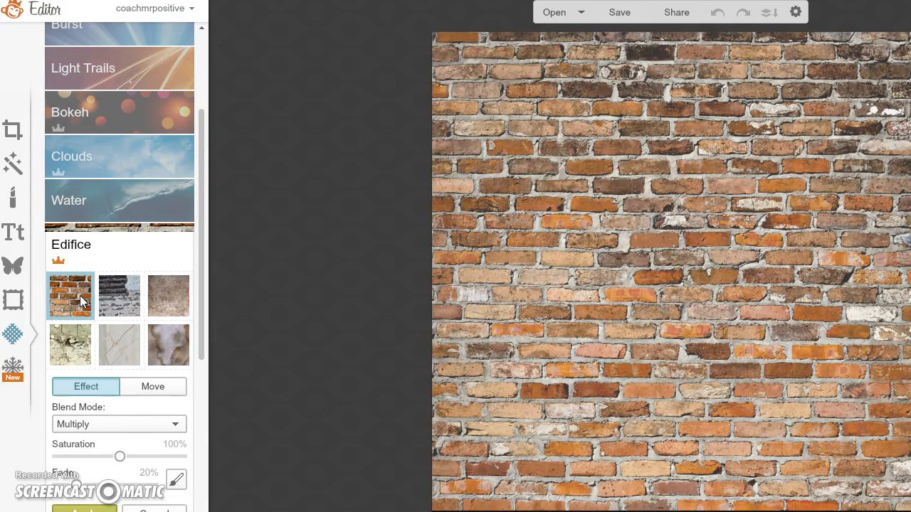
scroll(163, 279, down, 4)
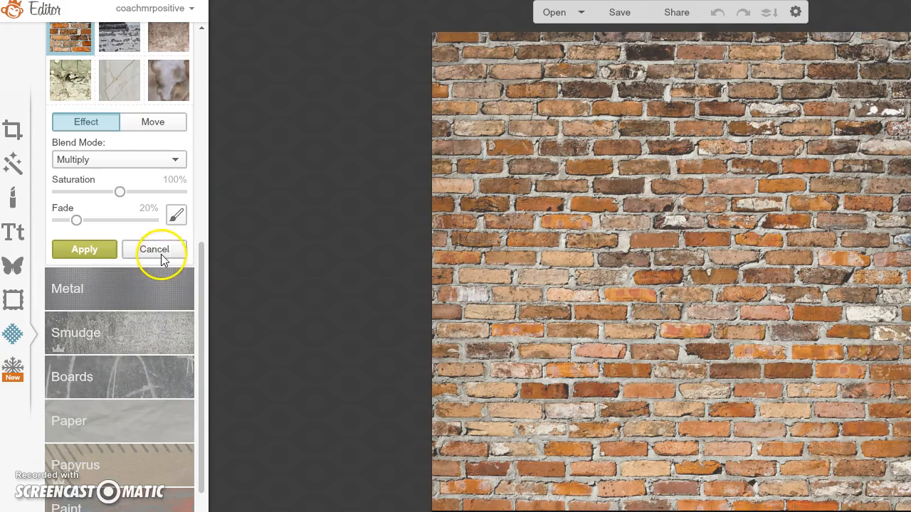
click(161, 254)
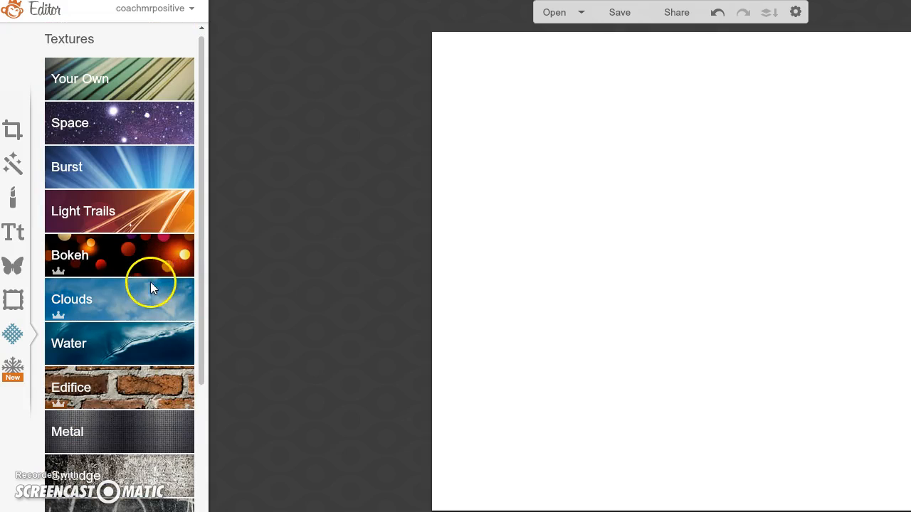
Step: Load the image file "diamond" from the Downloads folder as a custom texture on the canvas
click(107, 79)
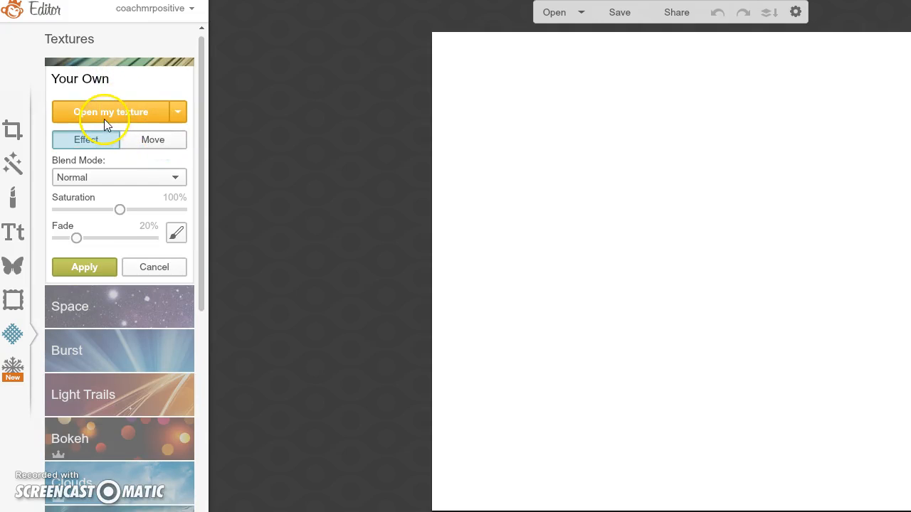
click(104, 120)
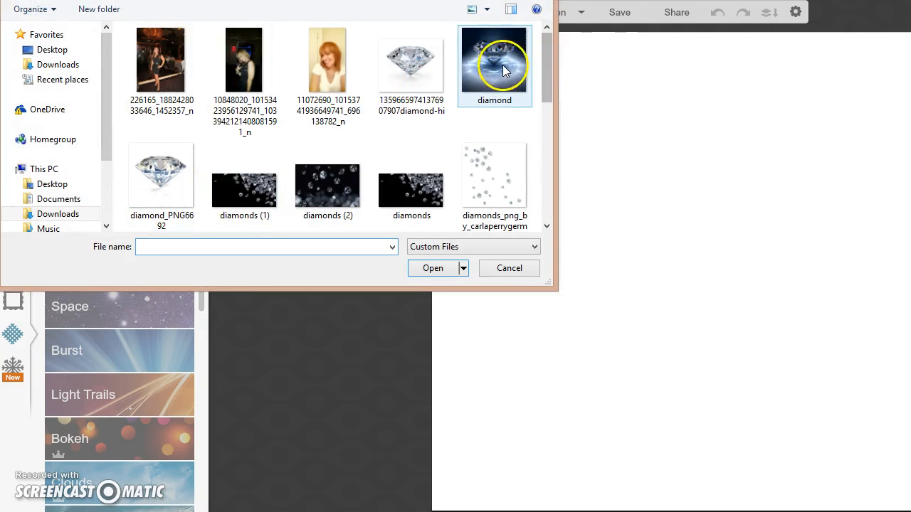
double_click(491, 66)
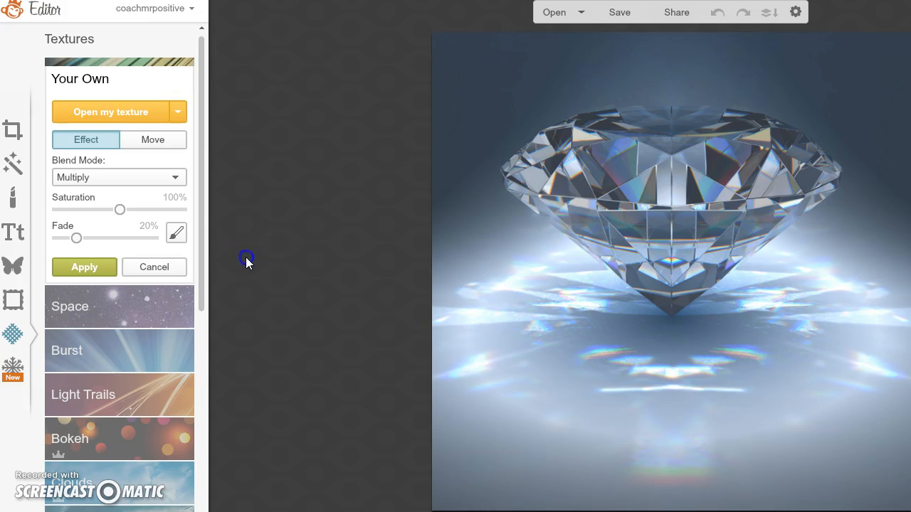
Step: Reposition the diamond texture slightly higher and horizontally centred on the canvas
click(145, 139)
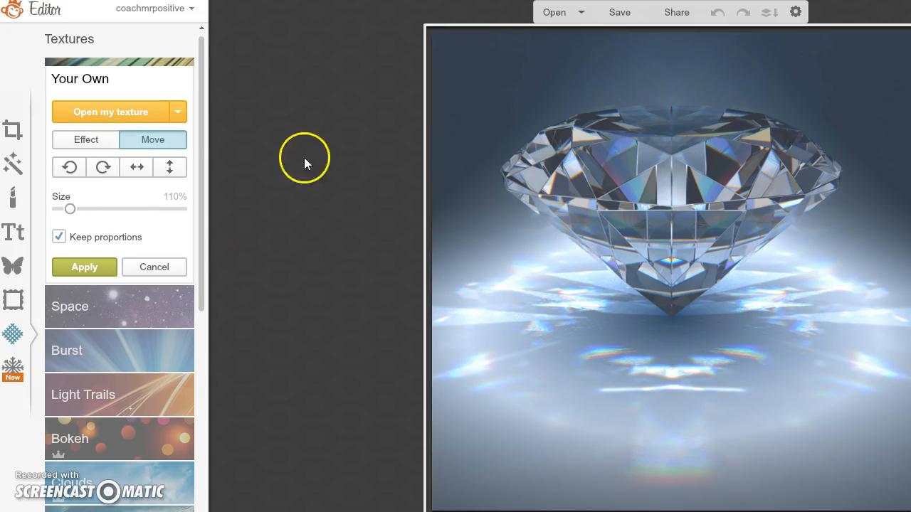
drag(737, 193, 425, 285)
drag(744, 292, 825, 315)
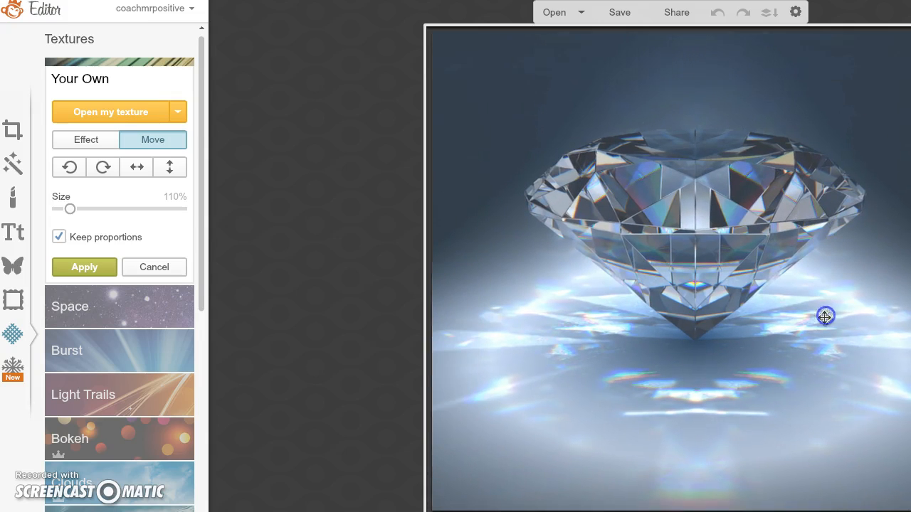
drag(706, 247, 644, 86)
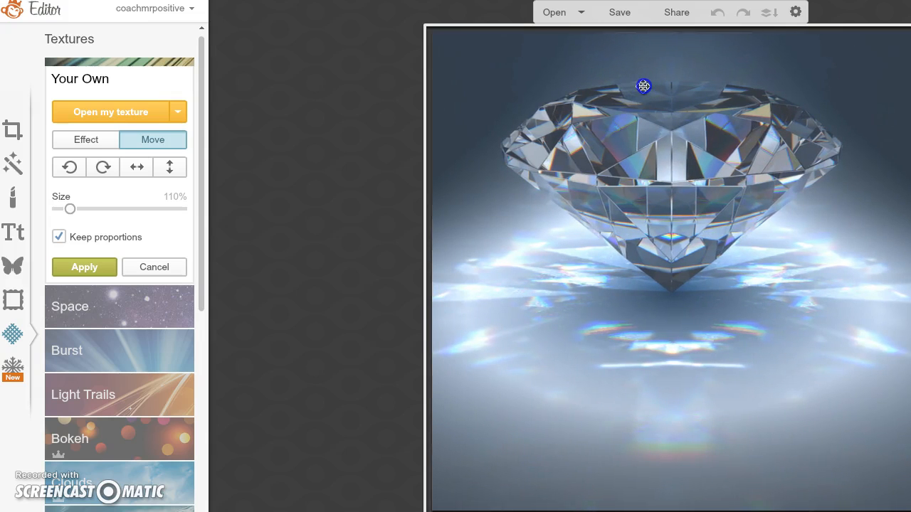
Step: Try rotating the diamond texture in both directions and flipping it vertically and horizontally
click(103, 168)
click(69, 170)
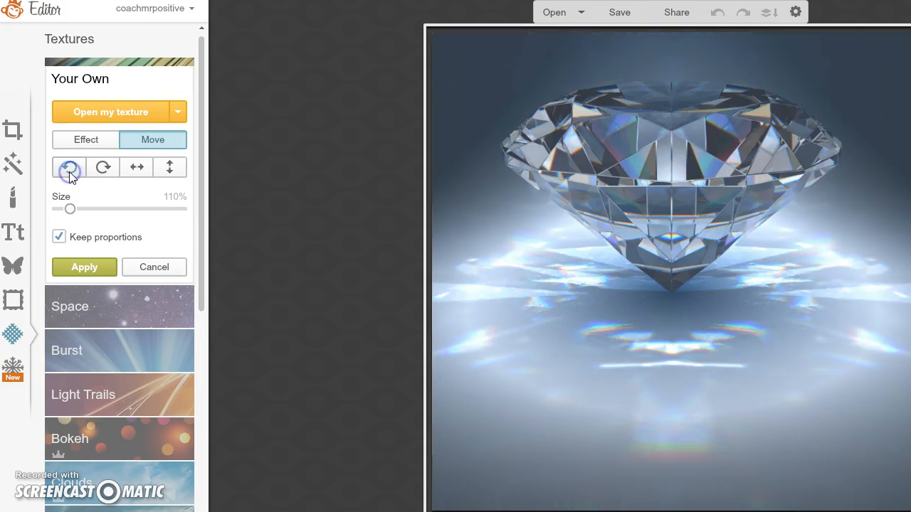
click(69, 169)
click(69, 170)
click(103, 169)
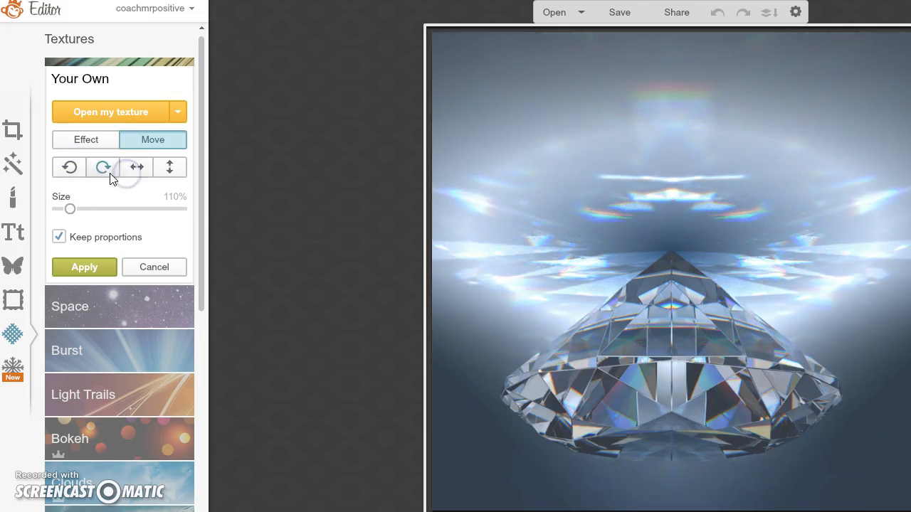
click(103, 170)
click(171, 169)
click(171, 169)
click(145, 173)
click(146, 174)
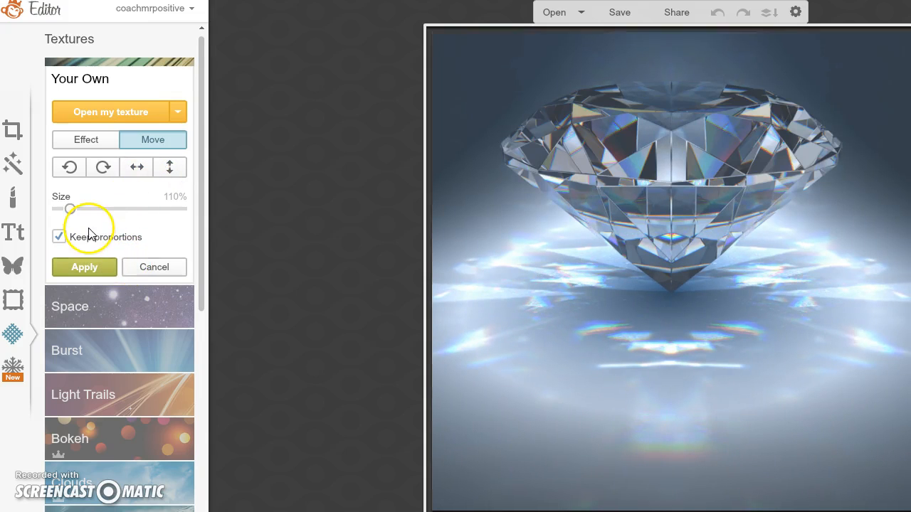
Step: Set the diamond texture's fade to 0% and apply it to the canvas
click(99, 141)
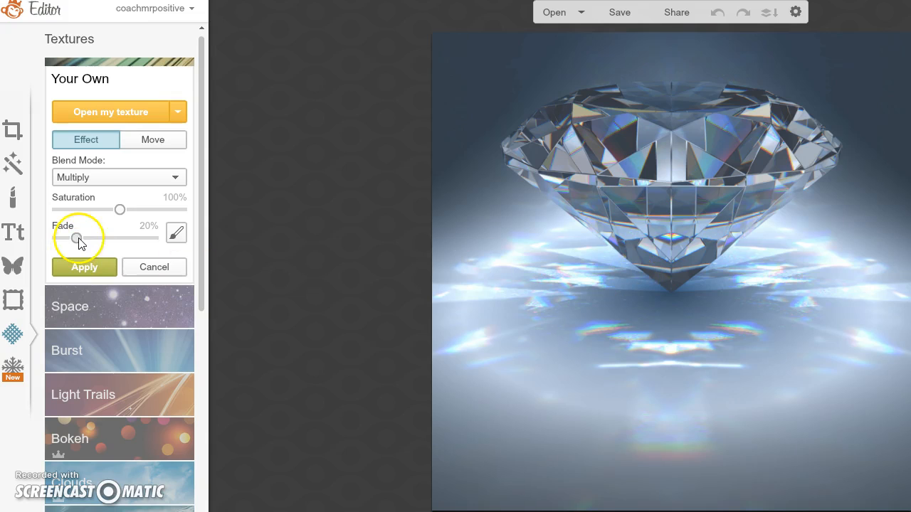
drag(80, 241, 16, 240)
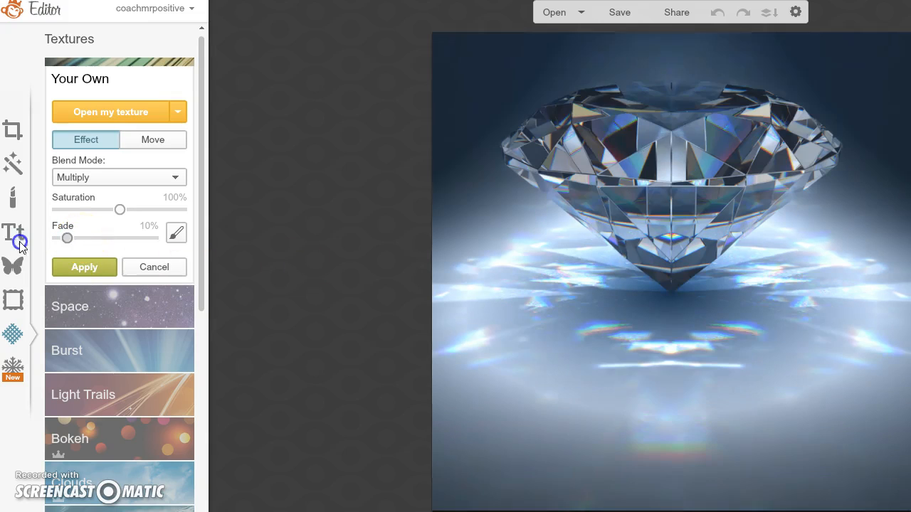
click(300, 322)
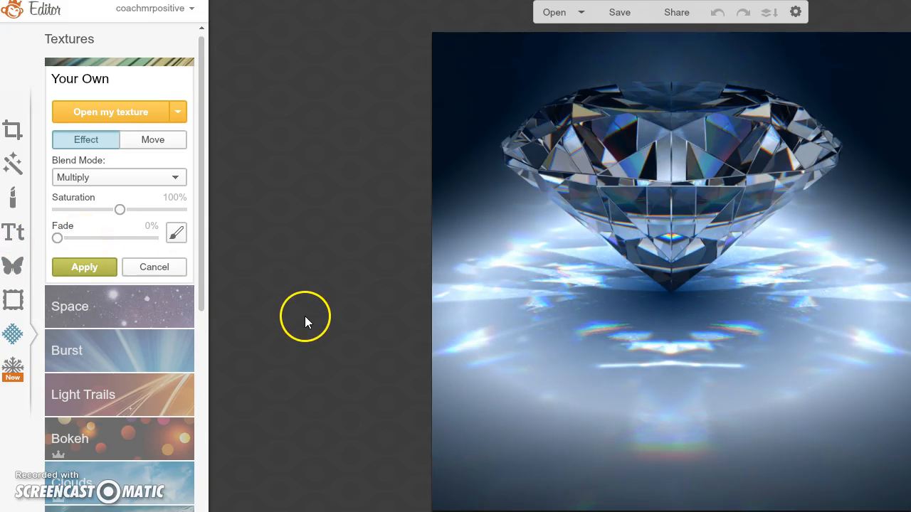
click(100, 269)
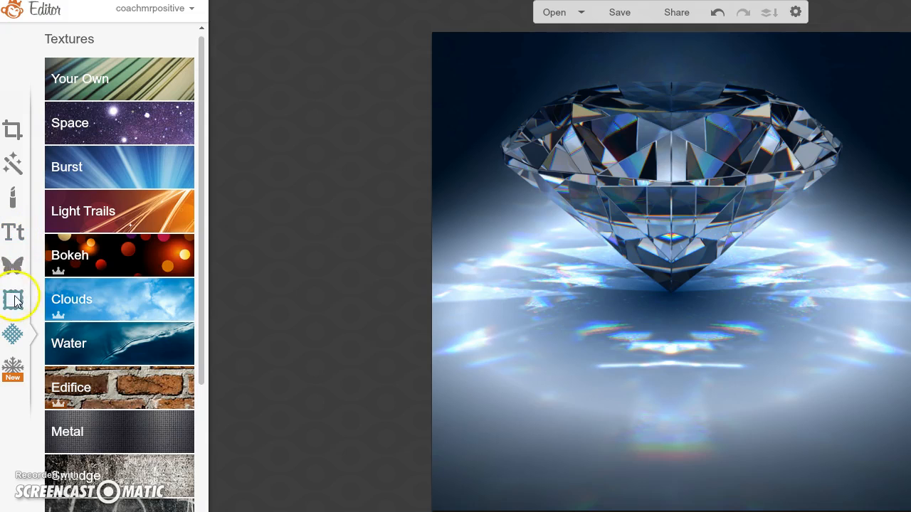
Step: Look through the built-in overlay categories, such as Comic Bubbles, Sunglasses and Hats
click(13, 266)
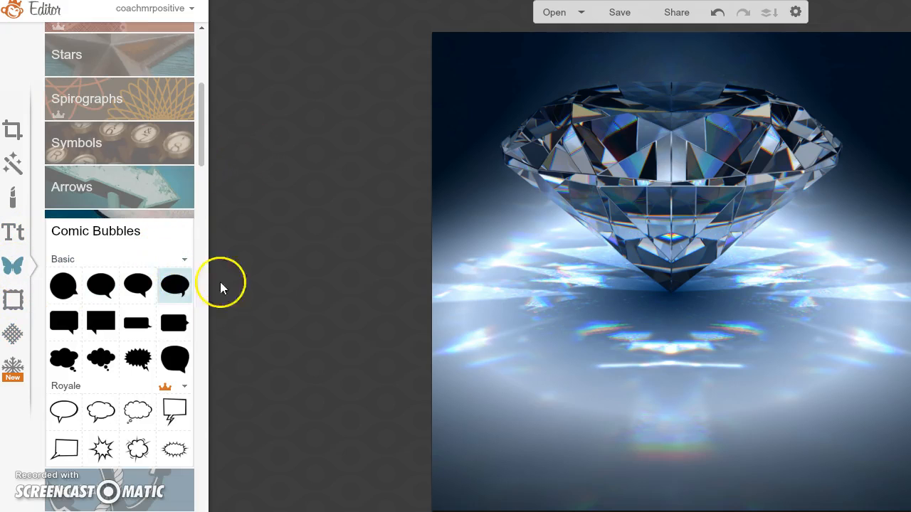
drag(198, 151, 193, 231)
click(150, 242)
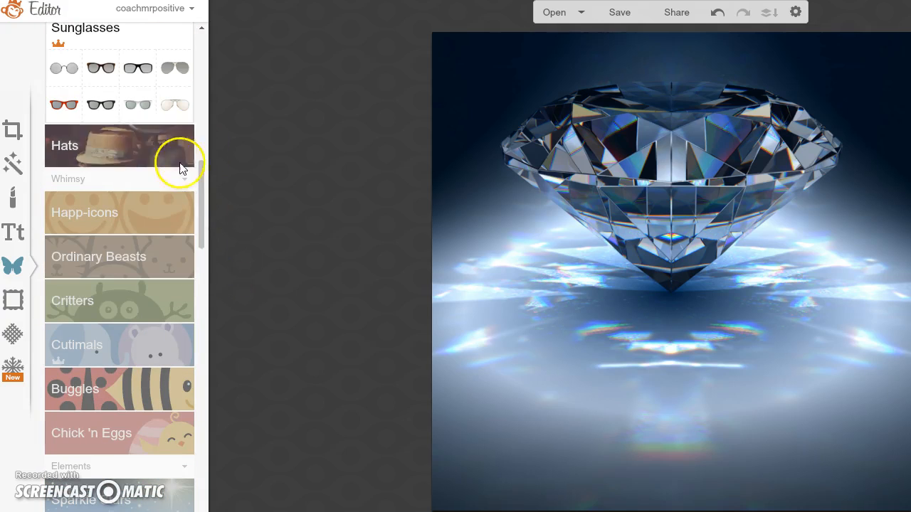
drag(198, 185, 198, 62)
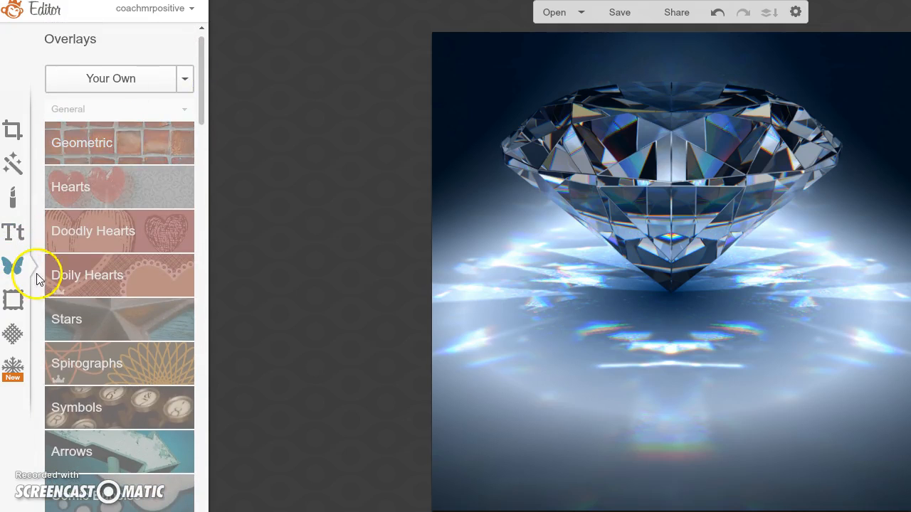
Step: Add the photo of the woman in the black dress from the Downloads folder as a custom overlay
click(136, 80)
drag(543, 60, 525, 64)
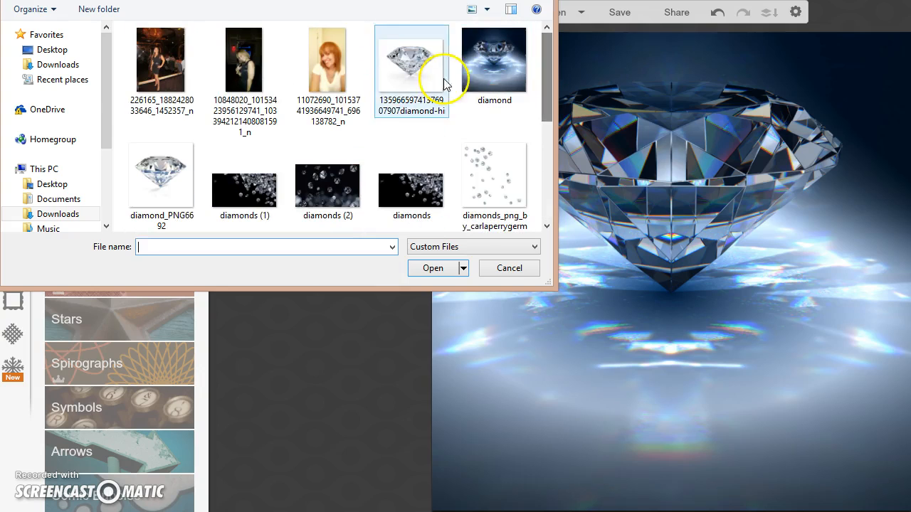
double_click(161, 71)
Step: Shrink the woman's photo overlay and place it in the lower-left part of the canvas, below the diamond
drag(675, 286, 491, 289)
drag(518, 322, 647, 468)
drag(573, 389, 591, 315)
drag(683, 162, 662, 207)
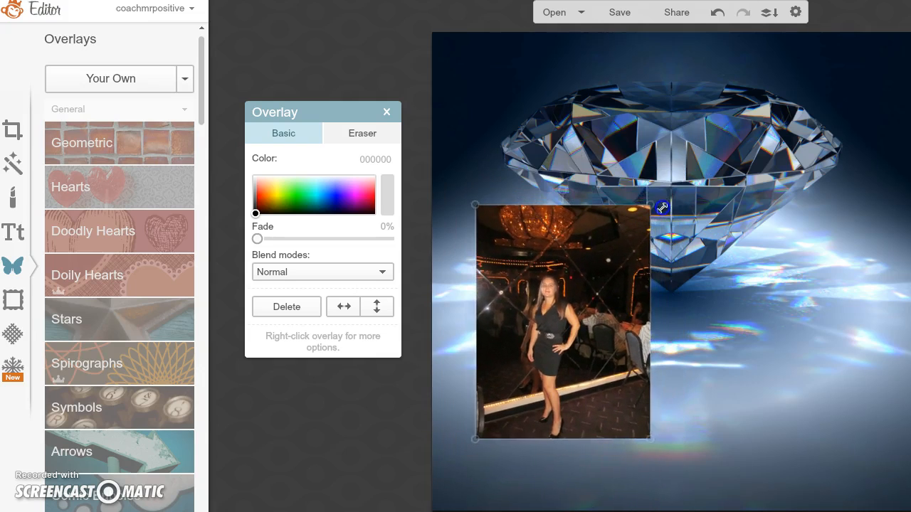
drag(552, 303, 580, 254)
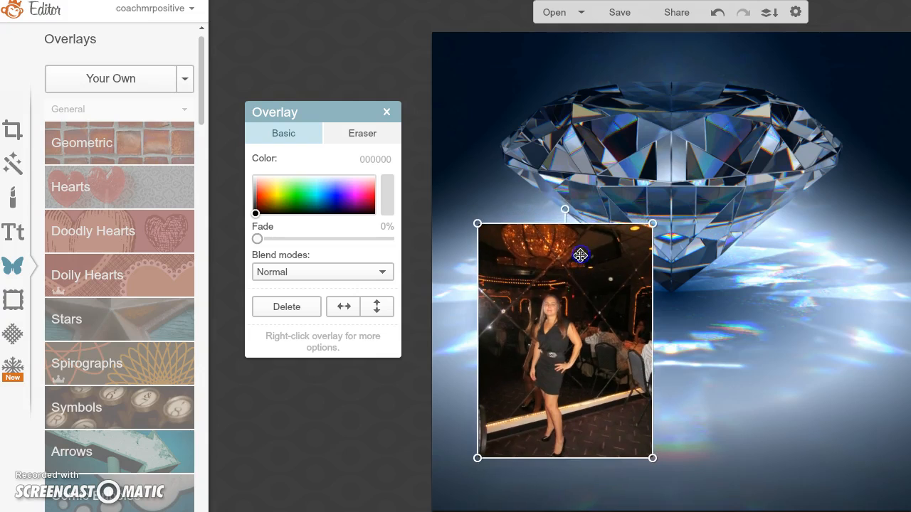
Step: Erase the photo background around the woman with the overlay eraser at size 84 and hardness 80
click(368, 132)
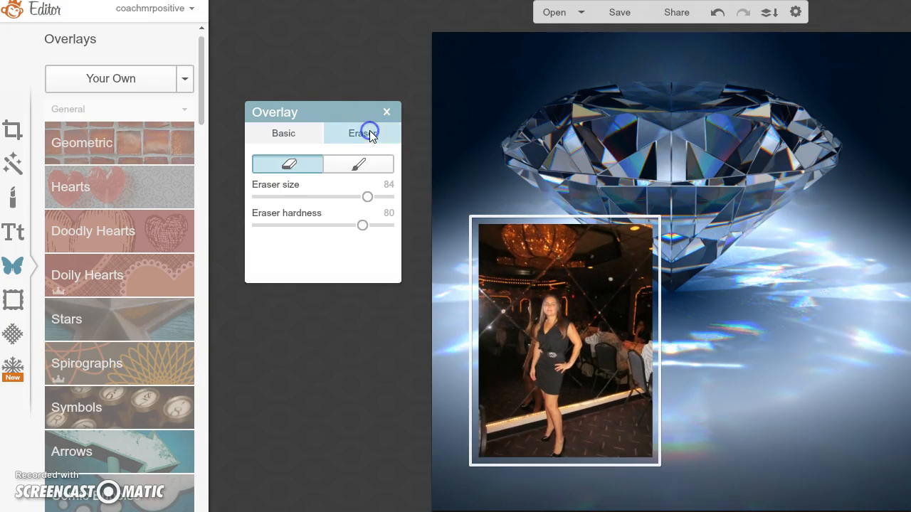
mouse_move(497, 245)
mouse_down()
mouse_move(511, 286)
mouse_move(483, 304)
mouse_move(529, 258)
mouse_move(685, 243)
mouse_up()
mouse_move(609, 242)
mouse_down()
mouse_move(455, 240)
mouse_move(575, 264)
mouse_move(648, 341)
mouse_move(633, 463)
mouse_move(611, 335)
mouse_move(598, 462)
mouse_move(566, 491)
mouse_move(500, 439)
mouse_move(512, 412)
mouse_move(480, 366)
mouse_move(522, 283)
mouse_move(490, 367)
mouse_move(504, 381)
mouse_move(498, 375)
mouse_up()
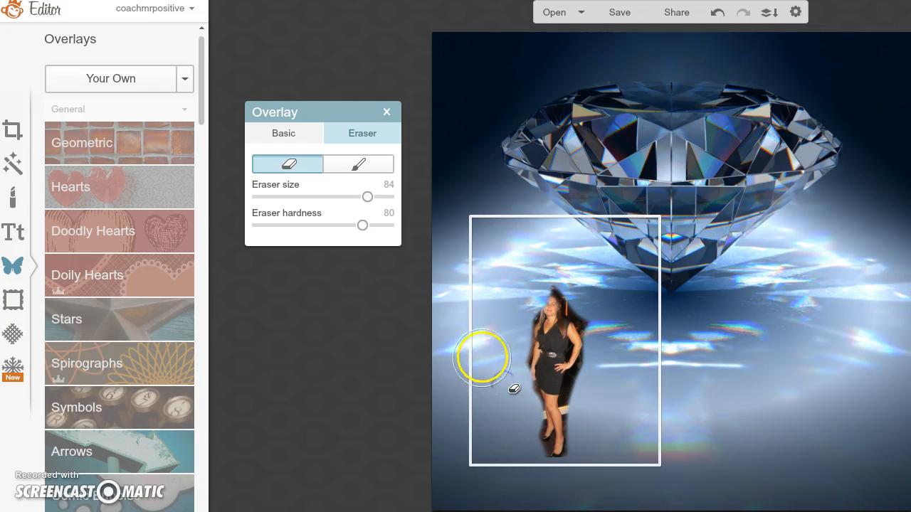
Step: Restore the erased area around the woman's head and hair using the restore brush at size 48
click(360, 164)
drag(367, 196, 319, 197)
drag(550, 305, 550, 313)
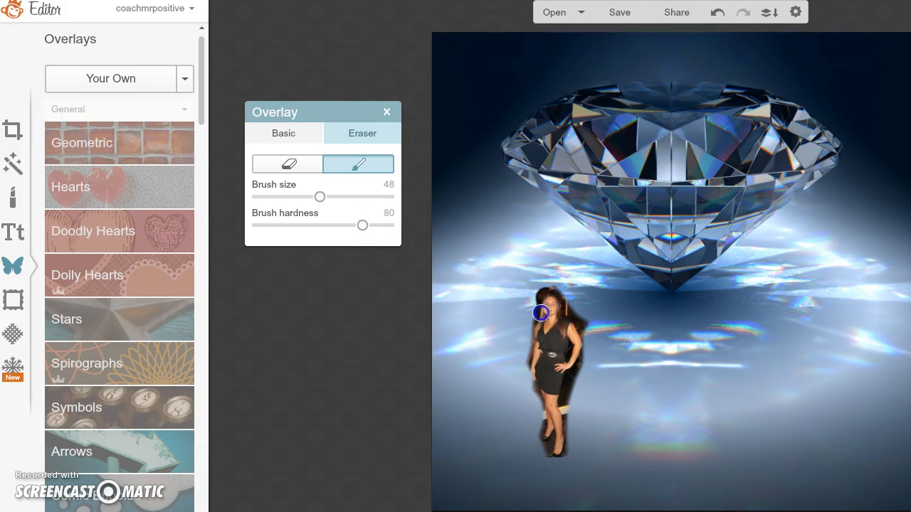
drag(557, 312, 558, 312)
click(335, 270)
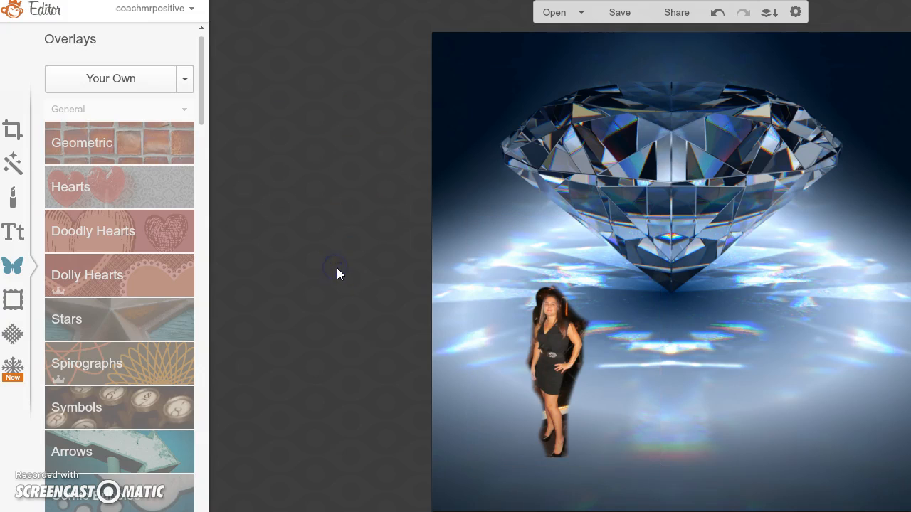
Step: Enlarge the cut-out woman and position her along the canvas's right side, with her feet near the bottom edge
click(573, 355)
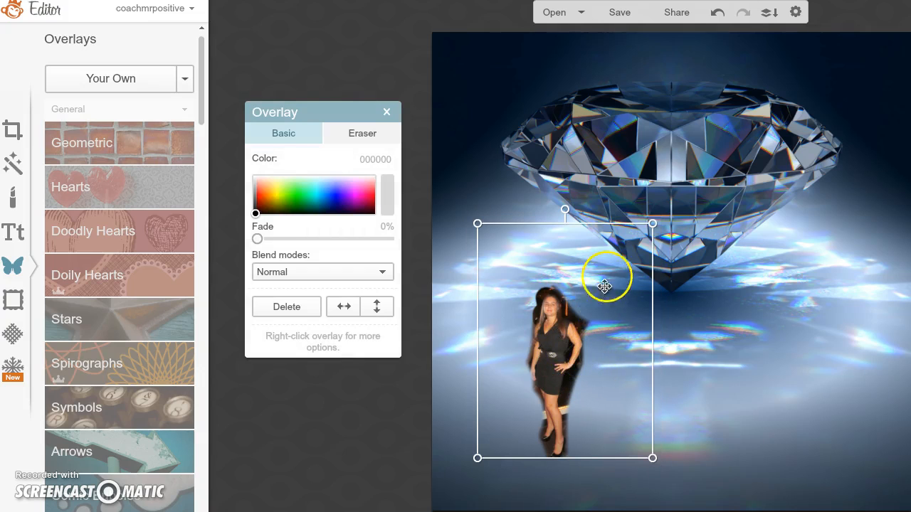
drag(655, 223, 865, 99)
drag(591, 265, 802, 282)
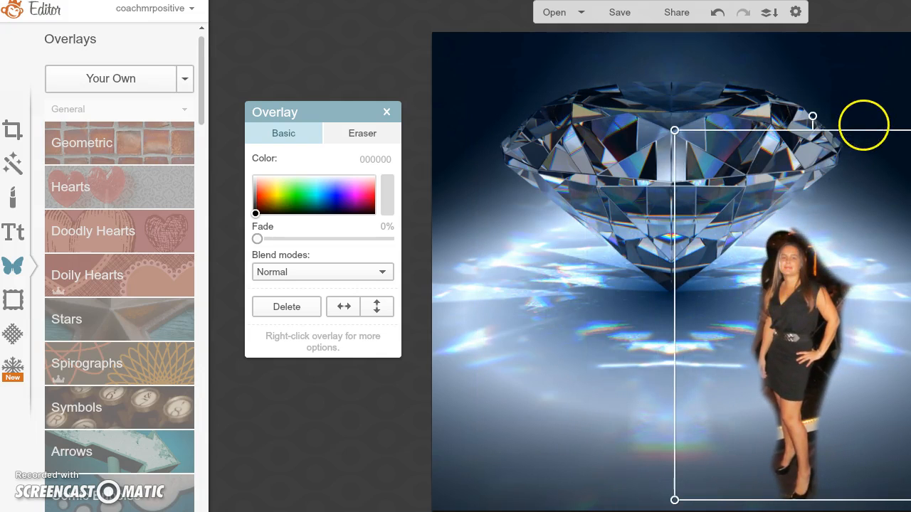
drag(859, 130, 848, 41)
drag(769, 341, 808, 378)
mouse_move(909, 57)
mouse_down()
mouse_move(909, 0)
mouse_move(899, 108)
mouse_move(897, 57)
mouse_up()
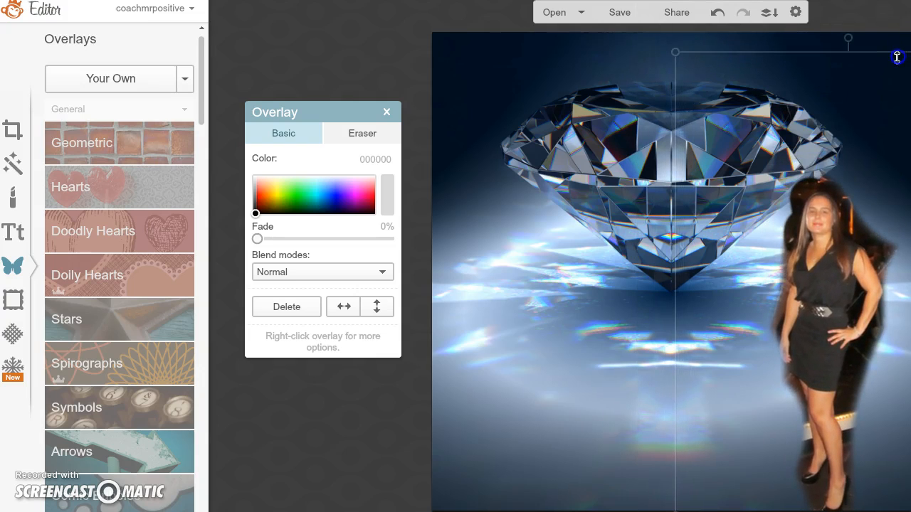
mouse_move(821, 305)
mouse_down()
mouse_move(816, 296)
mouse_move(813, 306)
mouse_up()
click(289, 430)
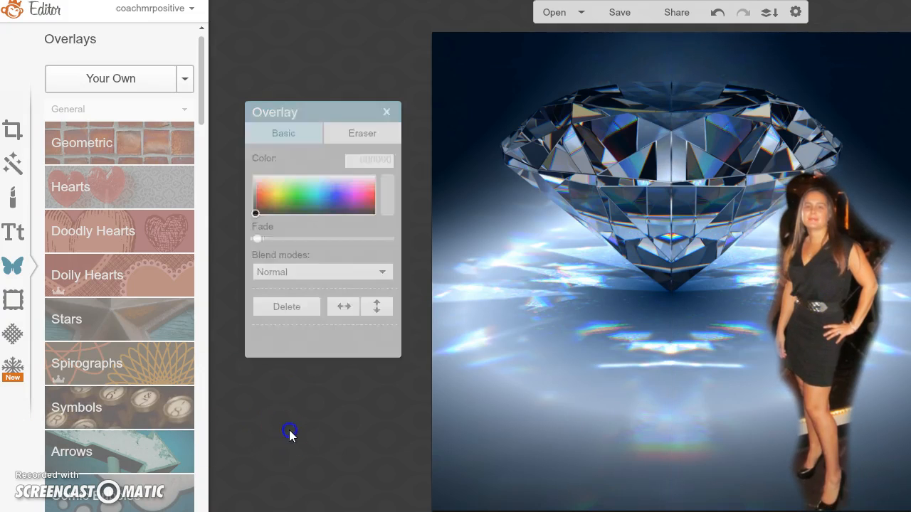
click(13, 338)
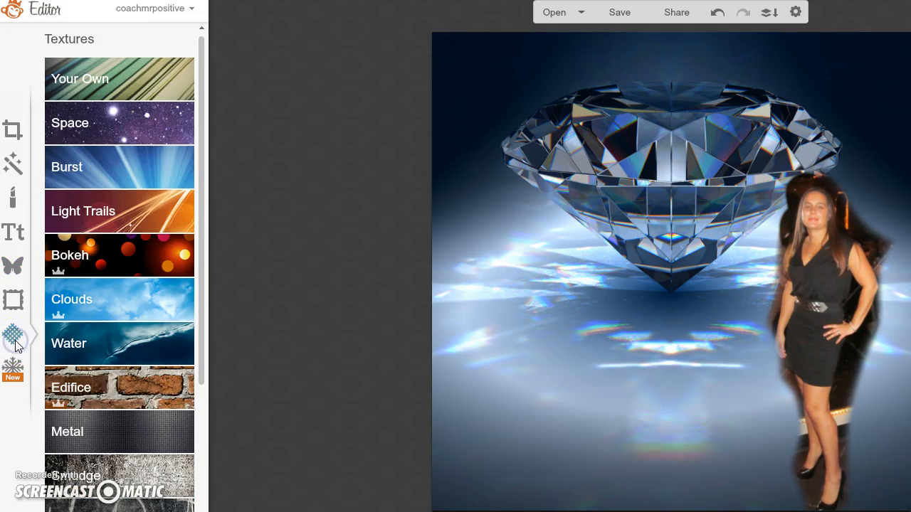
click(13, 269)
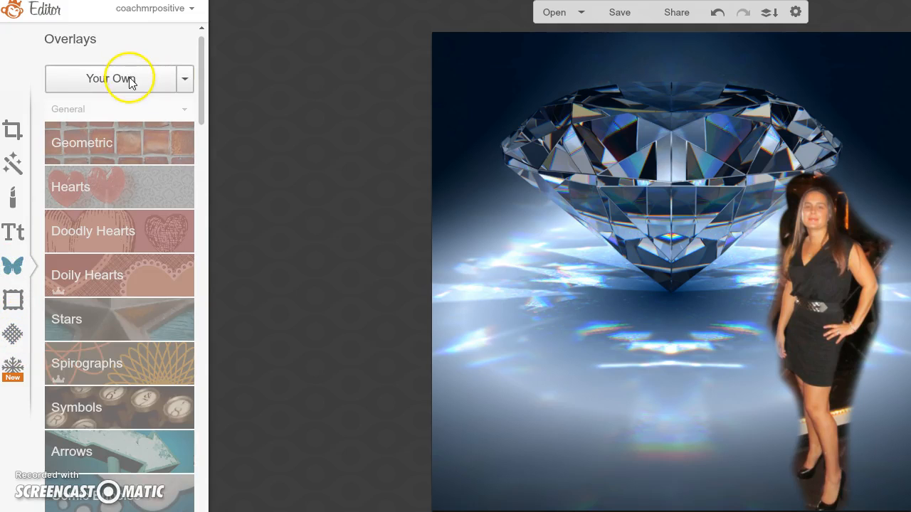
Step: Add an Arial text box reading CONGRATULATIONS, without a trailing blank line
click(11, 243)
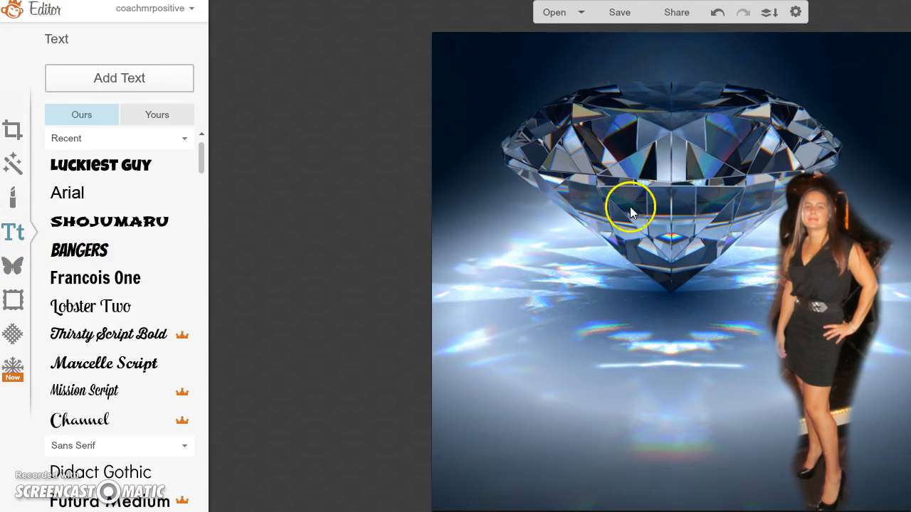
click(119, 77)
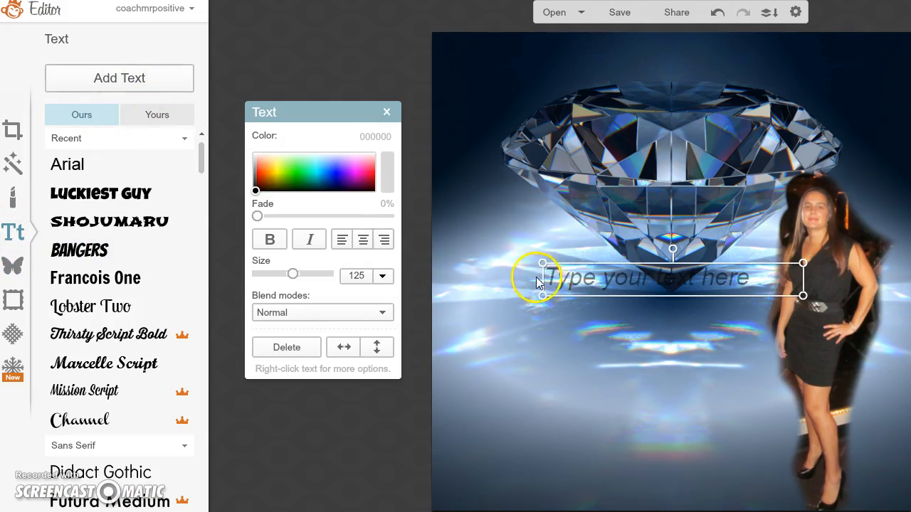
click(633, 281)
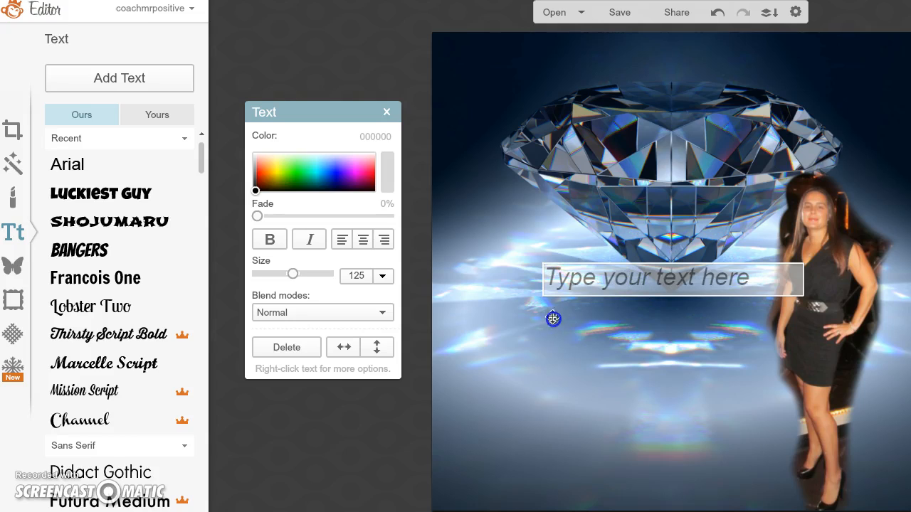
text(CO)
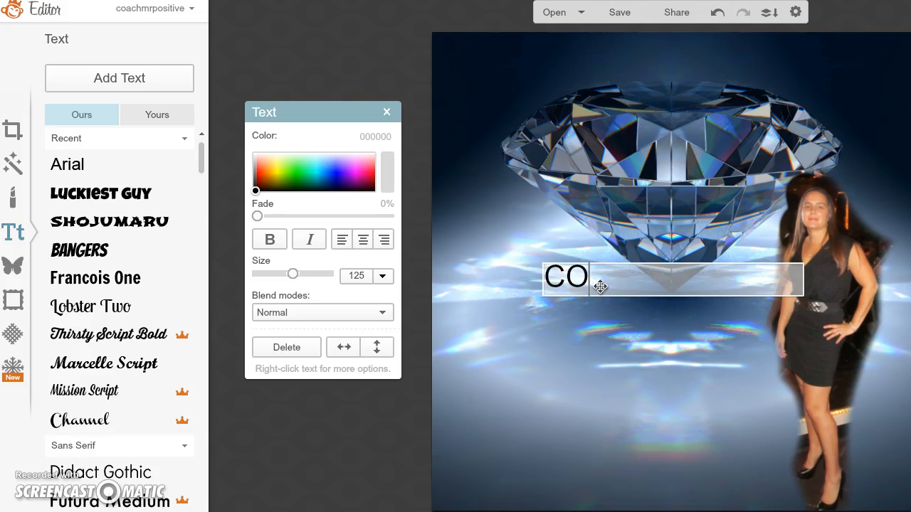
text(NGRATULATIONS)
key(Return)
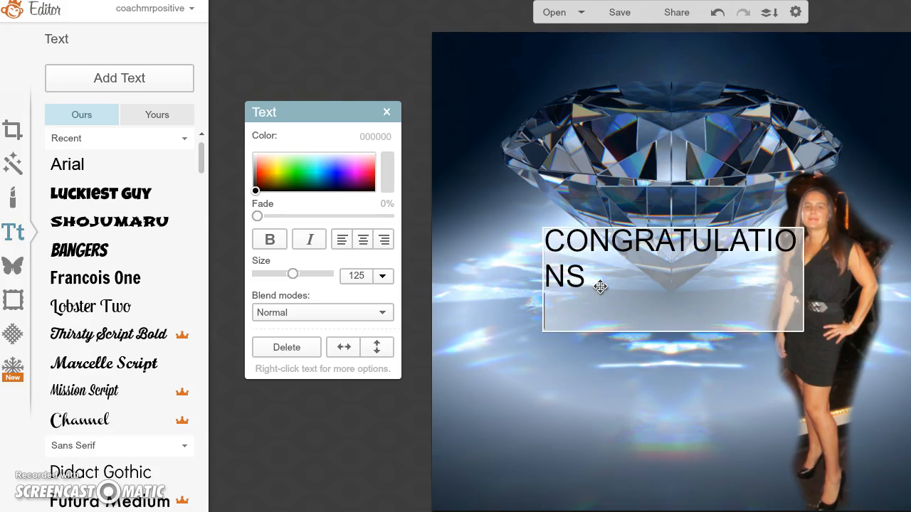
click(610, 362)
click(585, 279)
key(BackSpace)
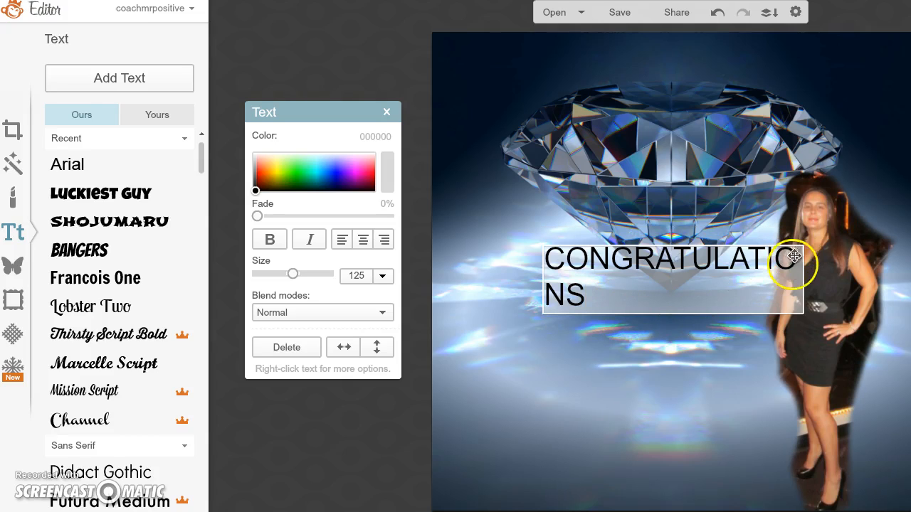
click(687, 354)
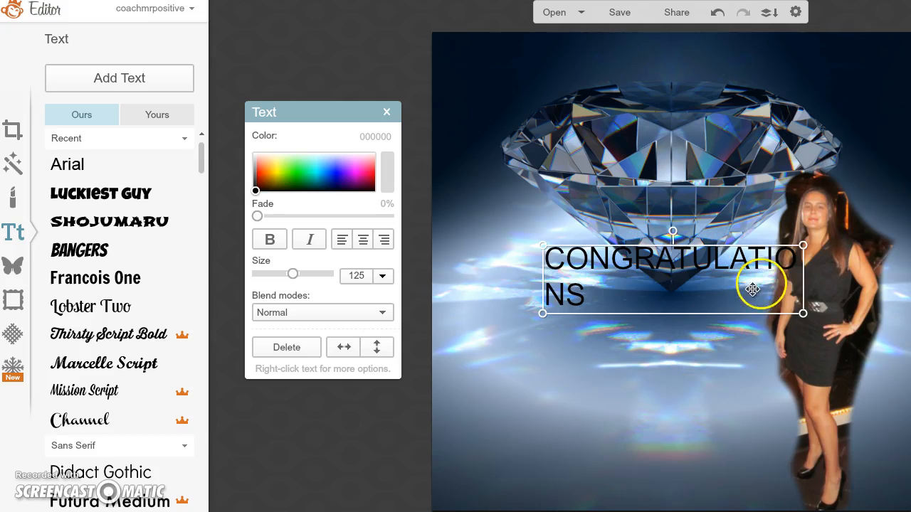
Step: Widen the CONGRATULATIONS text box to fit the word on one line and move it above the diamond
drag(803, 284, 815, 280)
drag(714, 271, 671, 49)
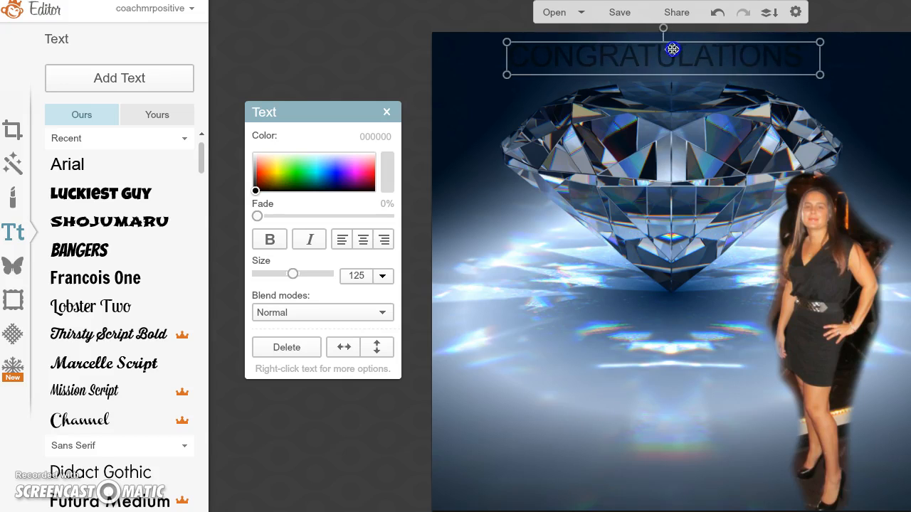
Step: Set the CONGRATULATIONS text's colour to turquoise 1cffd5
drag(254, 194, 314, 175)
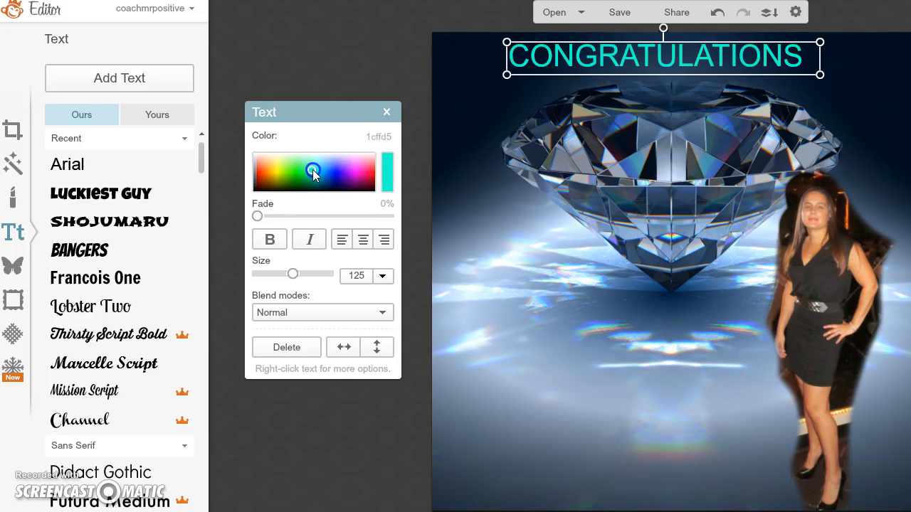
Step: Set the CONGRATULATIONS text's colour to near-white fcfdff
click(387, 167)
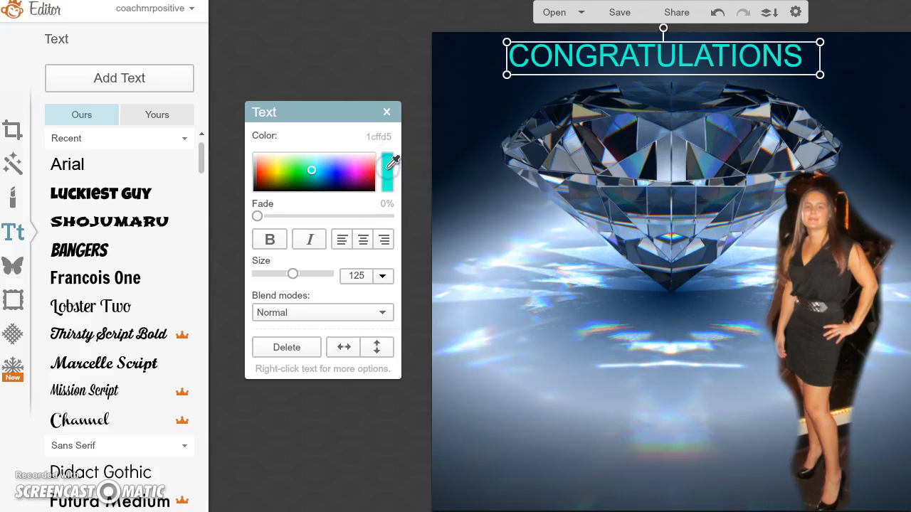
drag(391, 162, 854, 419)
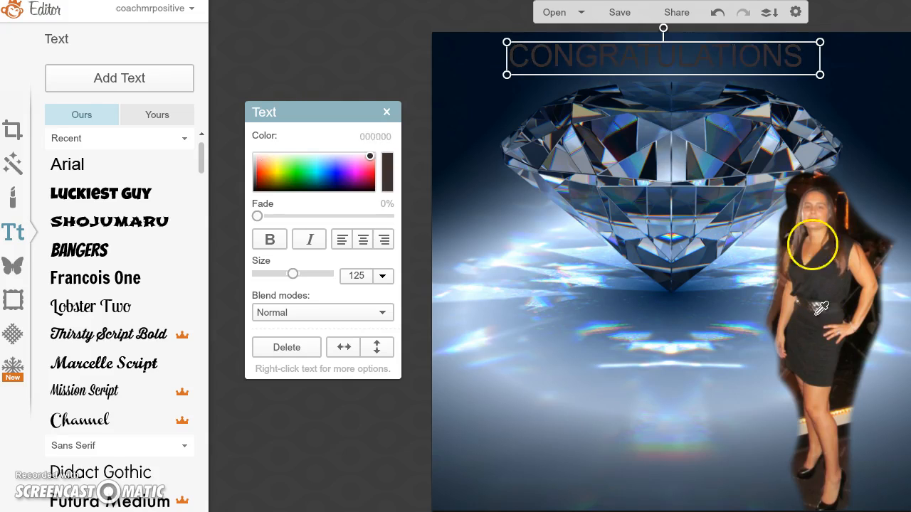
click(381, 142)
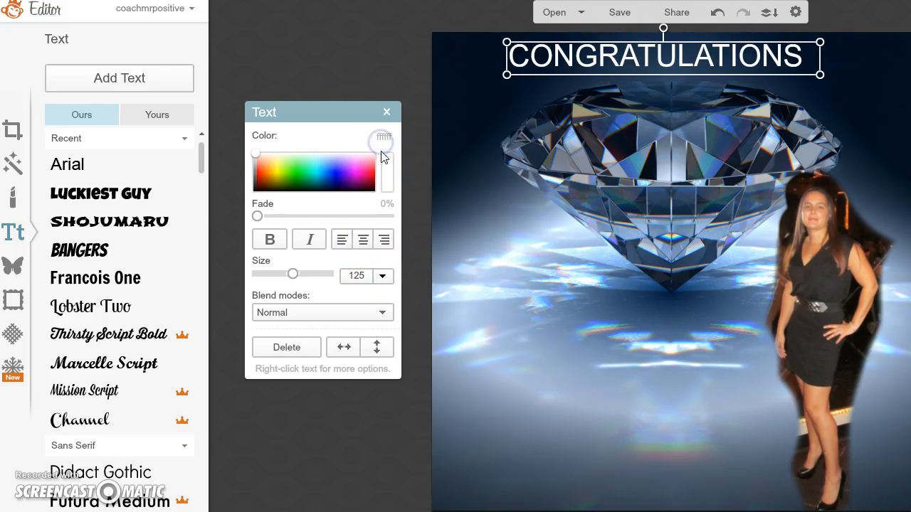
drag(259, 153, 308, 152)
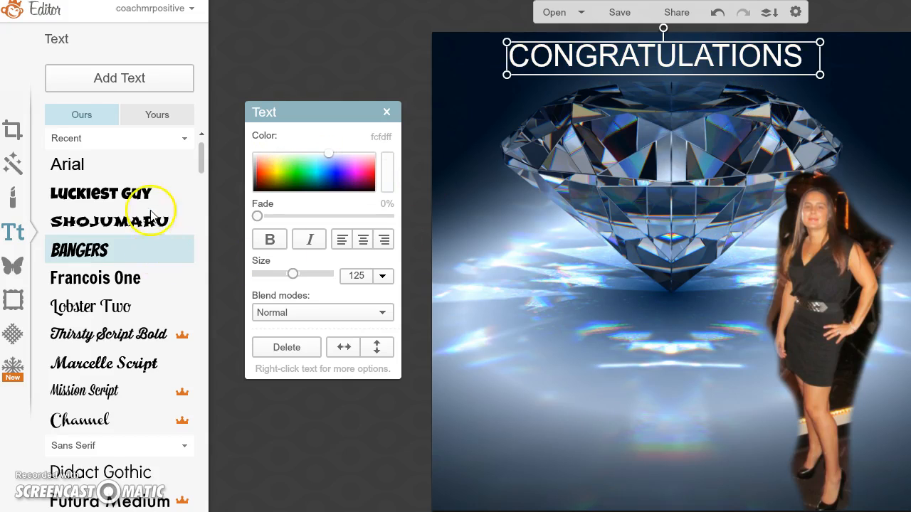
Step: Move the cut-out woman slightly closer to the canvas's right edge and reselect the CONGRATULATIONS text
drag(821, 56, 848, 60)
click(553, 53)
click(641, 57)
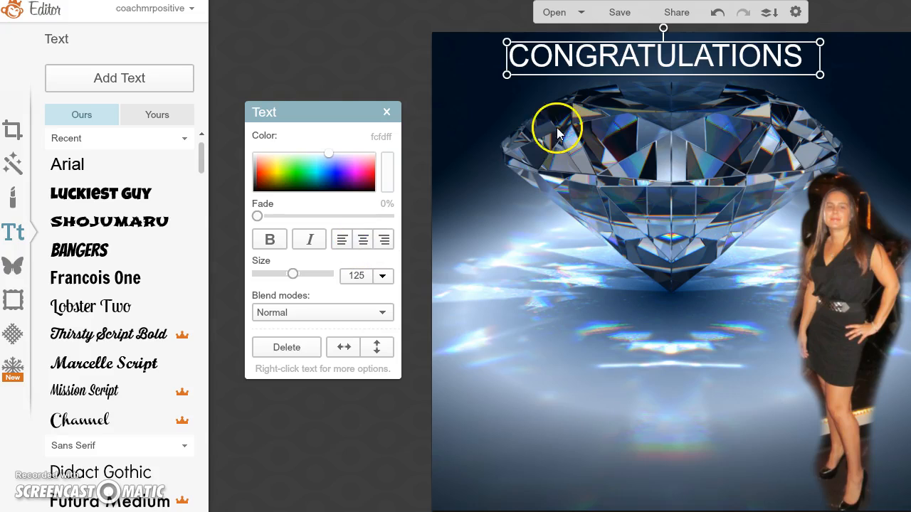
Step: Centre-align the CONGRATULATIONS text within its text box
click(340, 240)
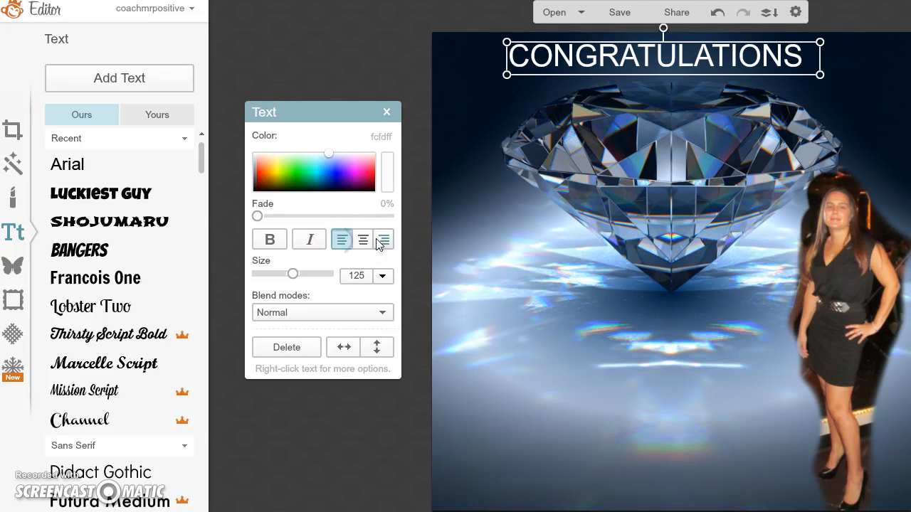
click(382, 242)
click(341, 241)
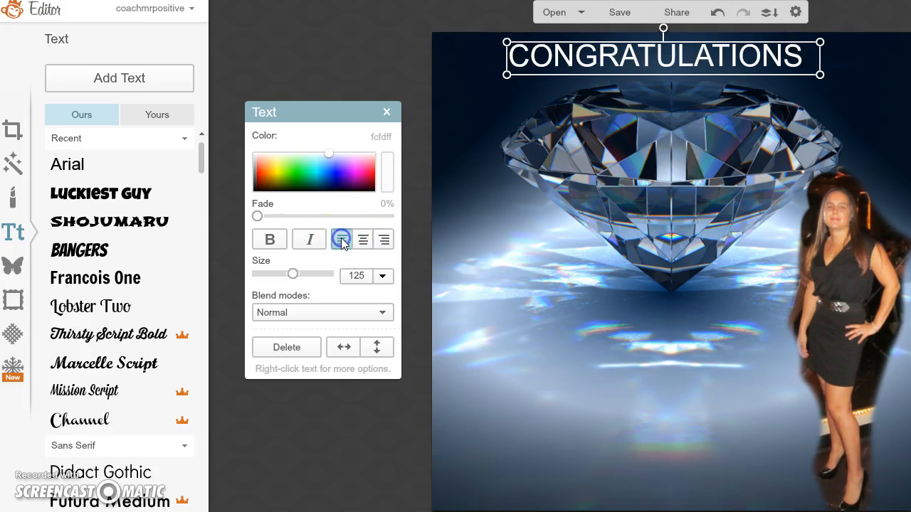
click(363, 240)
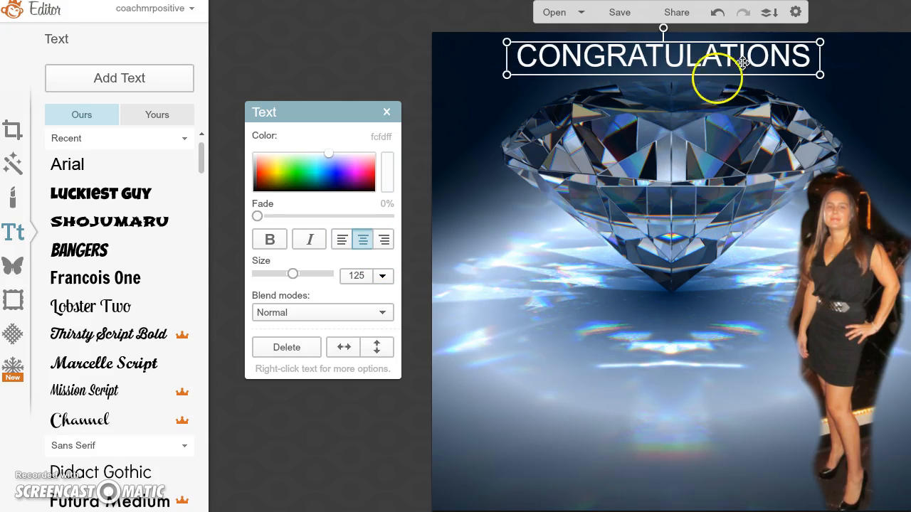
Step: Stretch the CONGRATULATIONS text box across the full canvas width and shift it up against the canvas's upper edge
drag(500, 59, 429, 61)
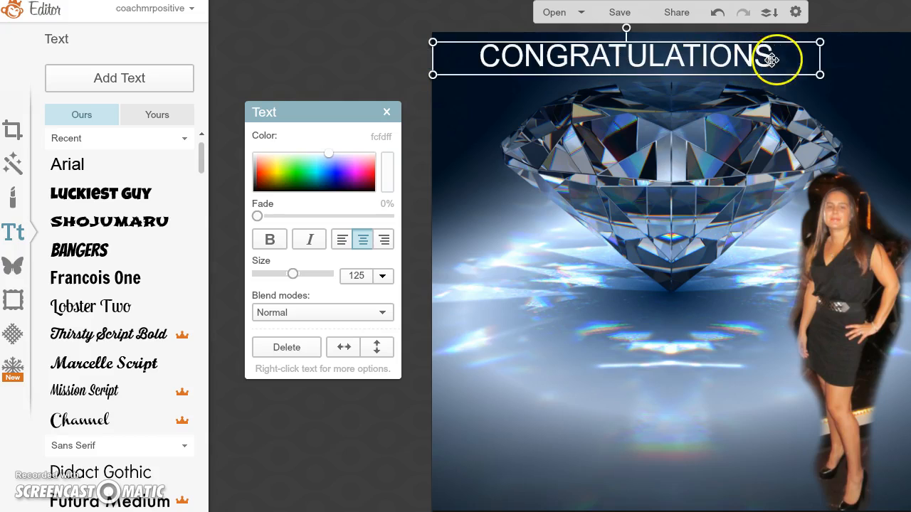
drag(816, 63, 904, 64)
drag(700, 61, 682, 67)
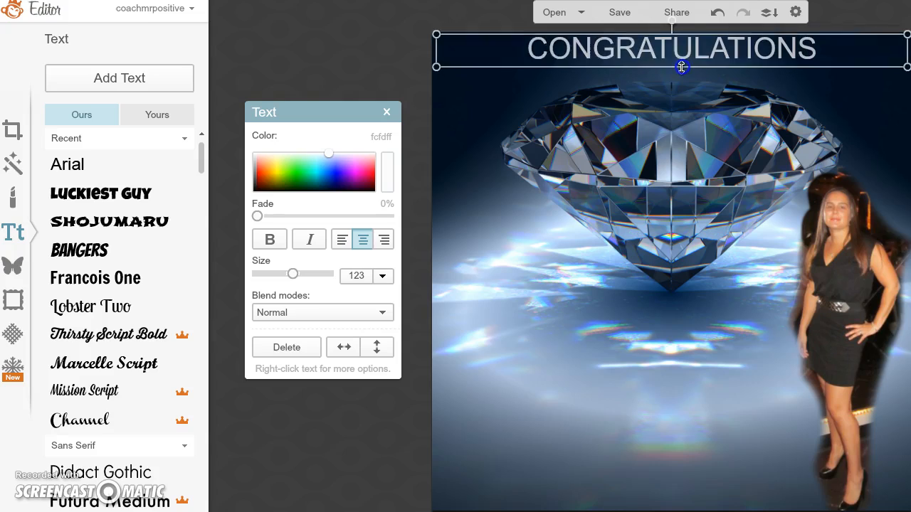
drag(435, 48, 432, 47)
drag(901, 52, 905, 52)
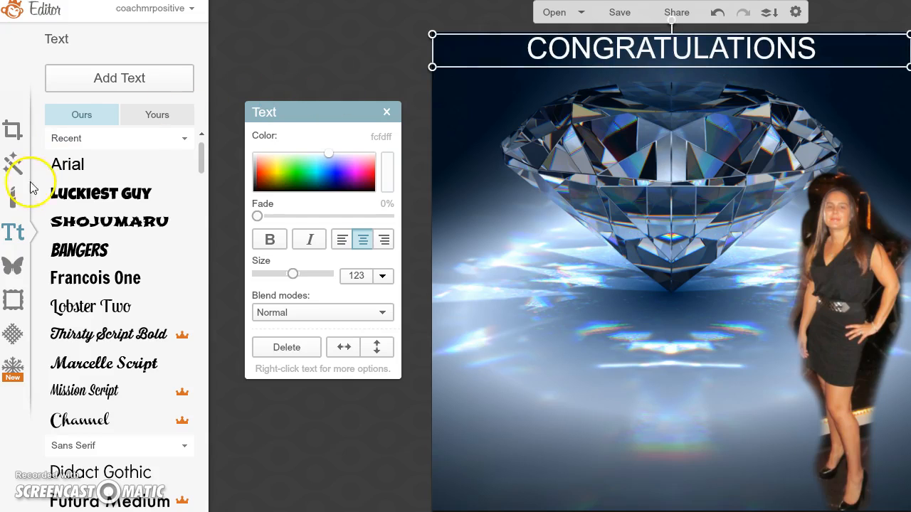
Step: Try the Luckiest Guy, Bangers, Francois One, Lobster Two, Marcelle Script and Thirsty Script Bold fonts on the CONGRATULATIONS text
click(124, 194)
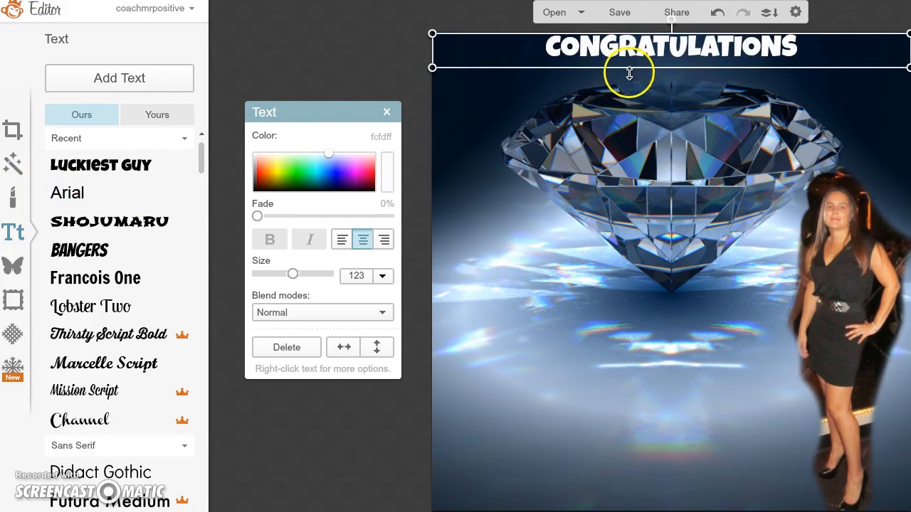
click(93, 251)
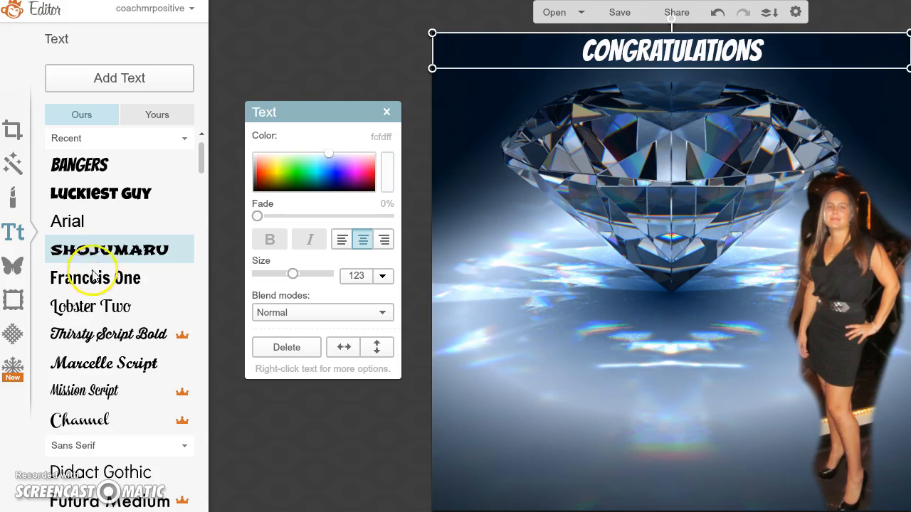
click(93, 276)
click(103, 316)
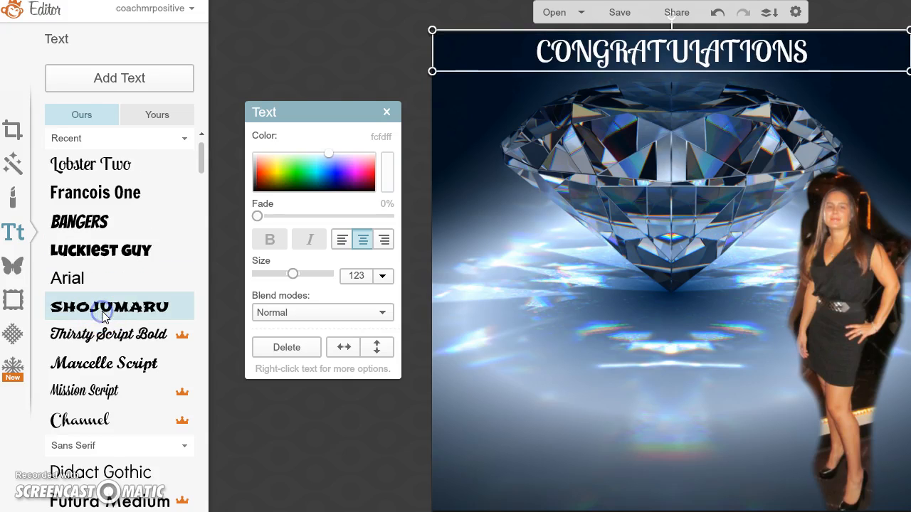
click(110, 333)
click(124, 365)
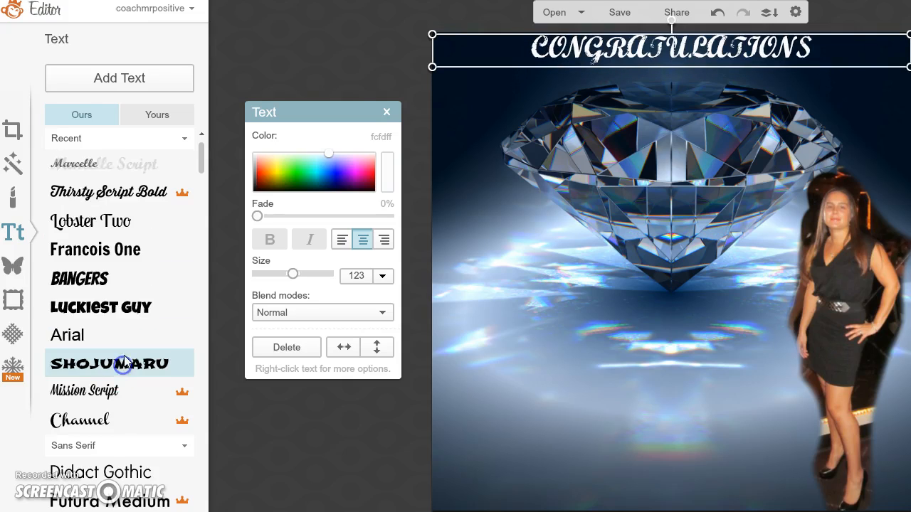
click(121, 193)
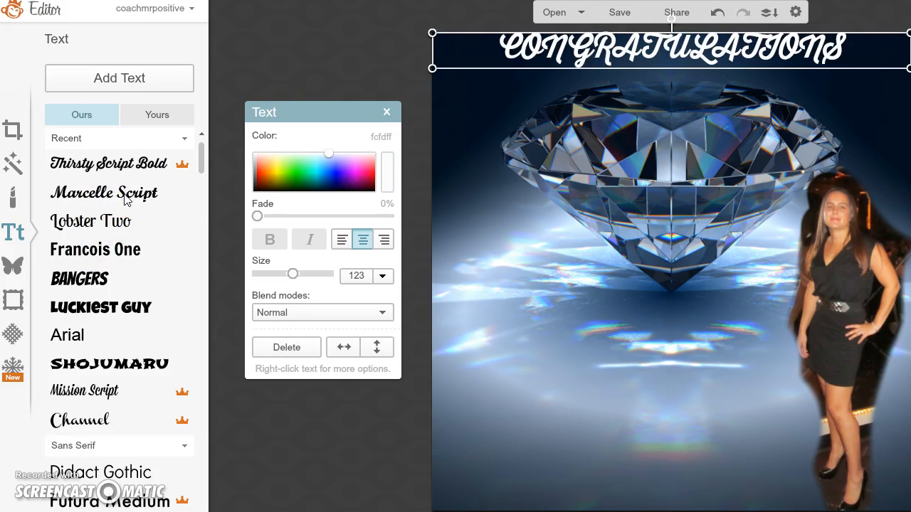
click(126, 307)
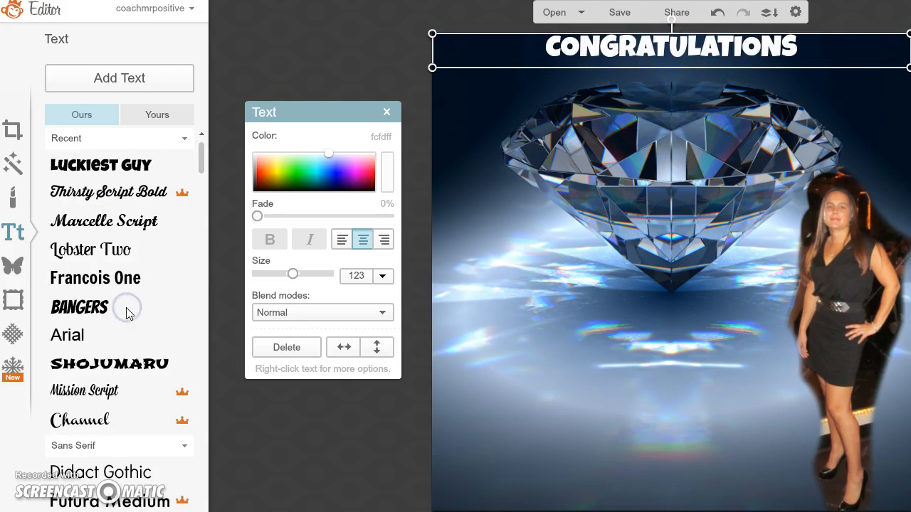
Step: Set the CONGRATULATIONS text's font to Francois One and enlarge it to size 185
click(118, 279)
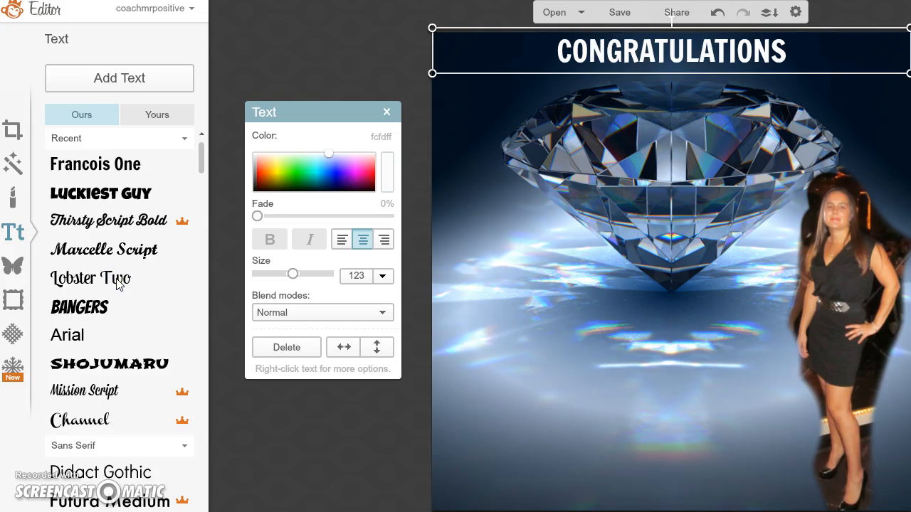
click(142, 365)
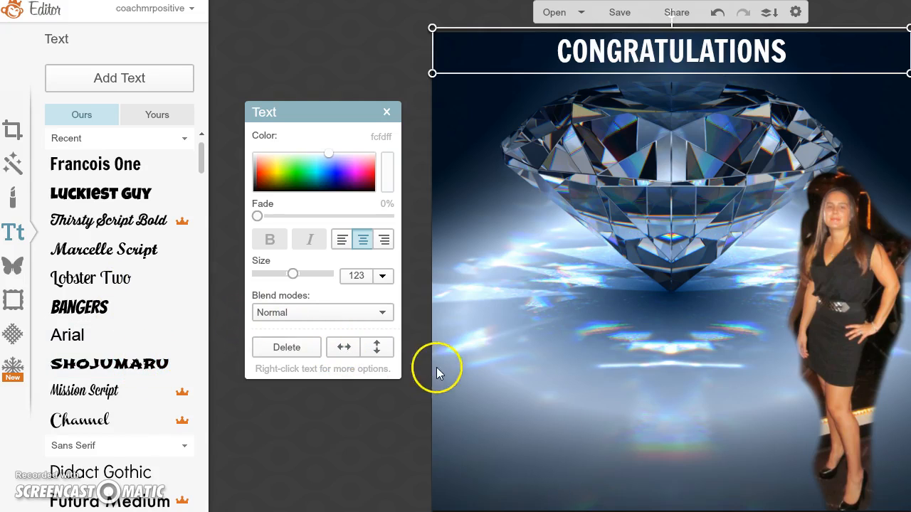
drag(679, 74, 681, 93)
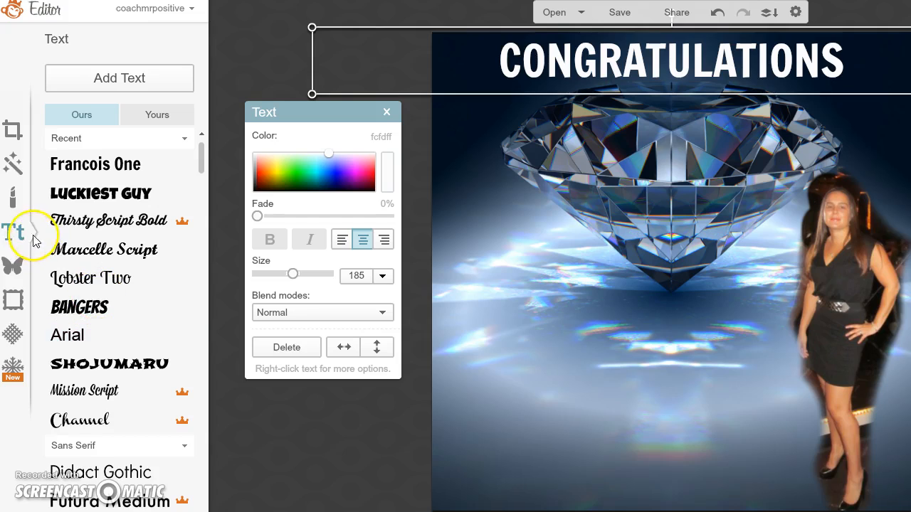
Step: Add an empty text box and place it below the diamond
click(88, 92)
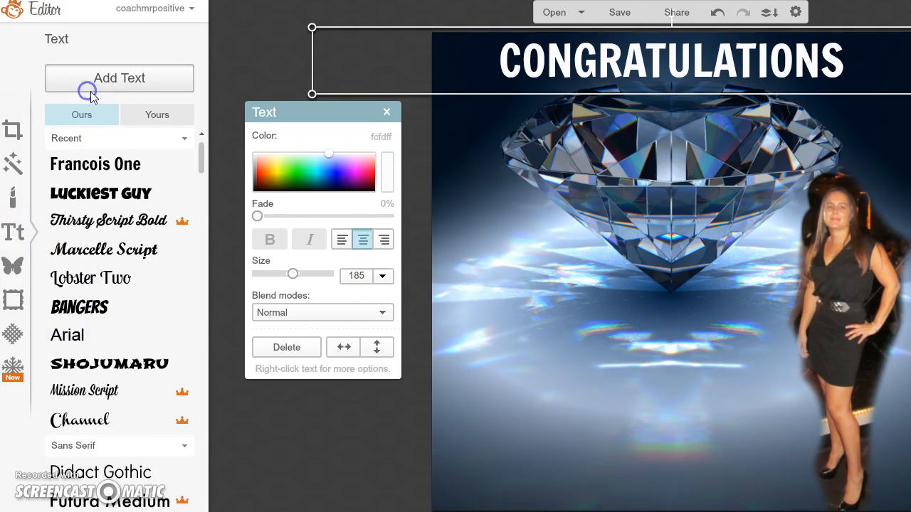
drag(690, 302, 664, 356)
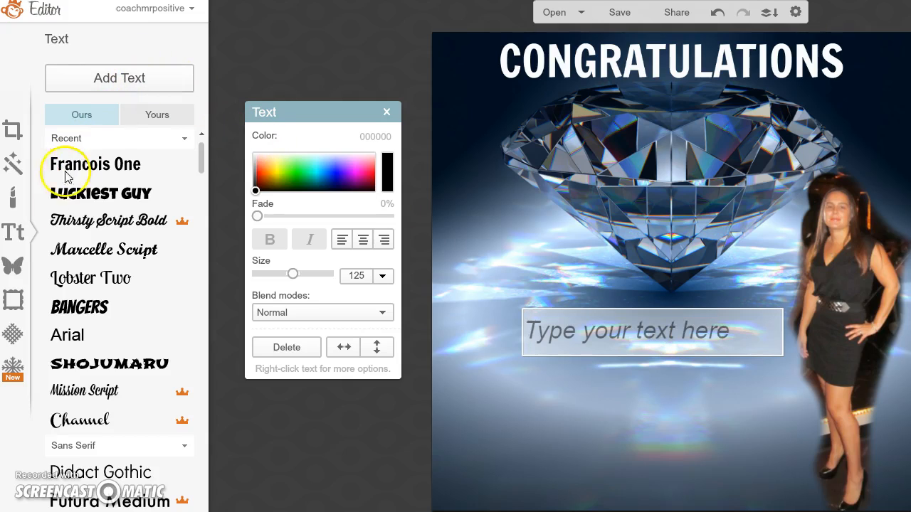
Step: Add the red HAVE FAITH NOT FEAR logo from the Pictures folder as an overlay
click(13, 267)
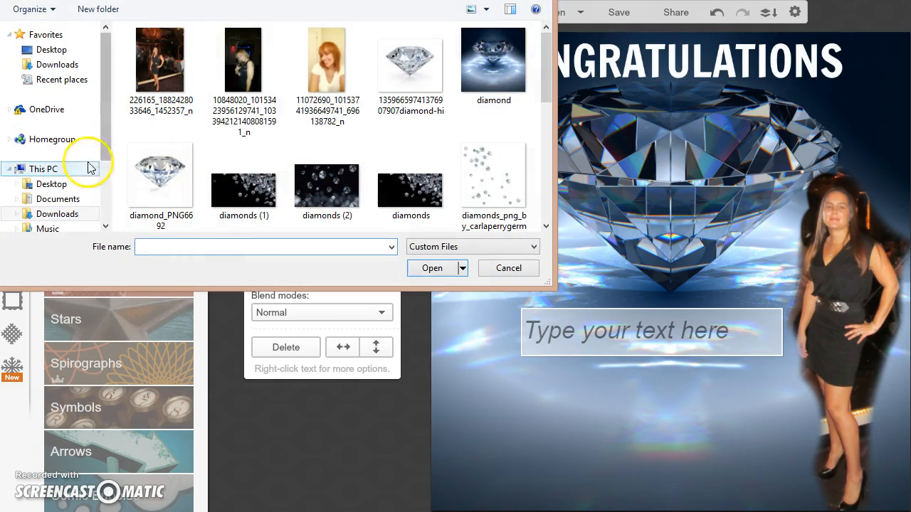
scroll(107, 164, down, 2)
click(60, 193)
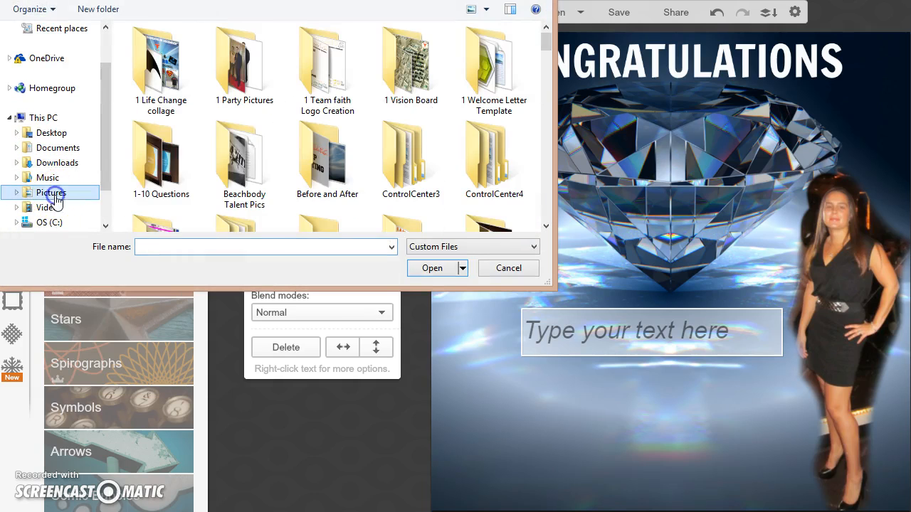
drag(545, 43, 533, 183)
double_click(304, 207)
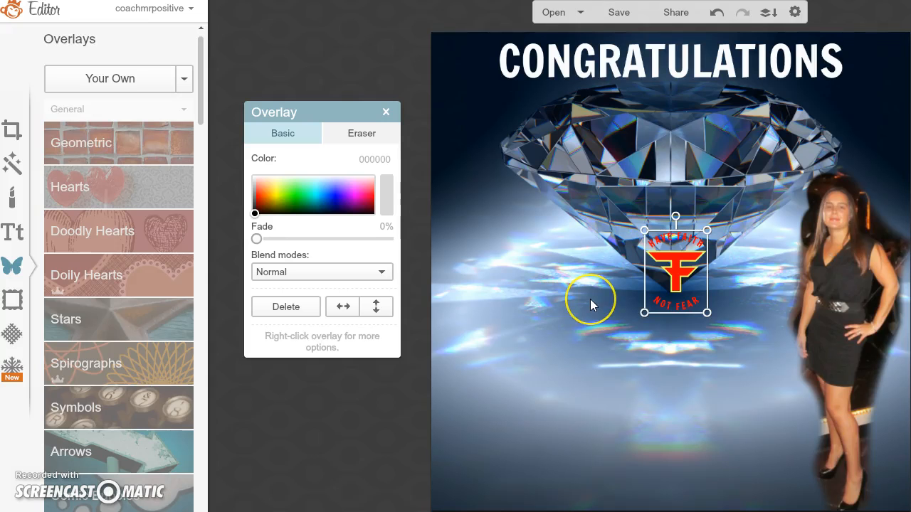
Step: Move the HAVE FAITH NOT FEAR logo to the lower left of the diamond and enlarge it
drag(676, 272, 521, 346)
click(532, 303)
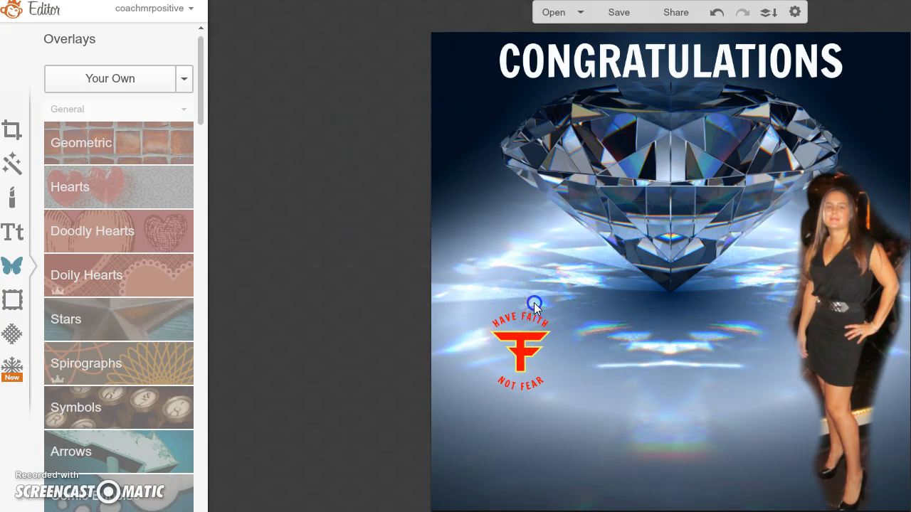
click(527, 324)
drag(534, 309, 539, 267)
click(552, 215)
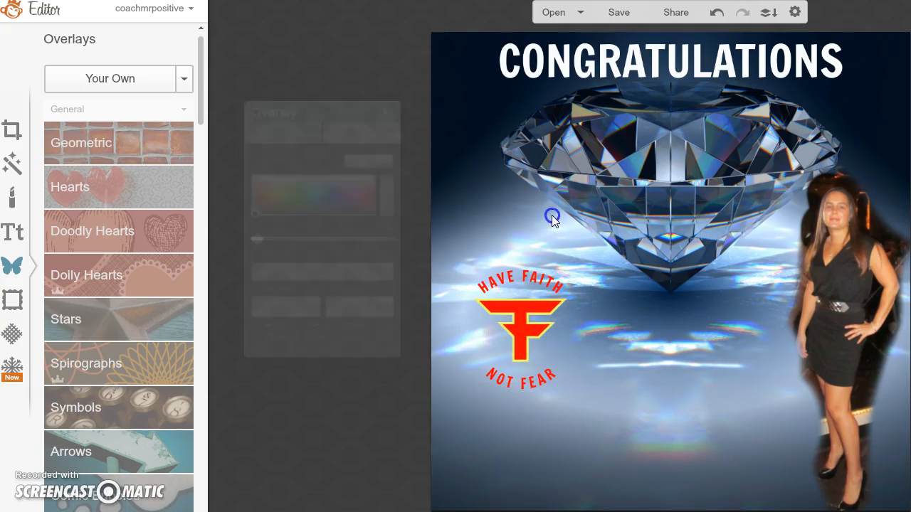
Step: Move the HAVE FAITH NOT FEAR logo up beside the diamond's tip and shrink it slightly
drag(506, 356, 489, 261)
click(615, 419)
drag(457, 196, 477, 226)
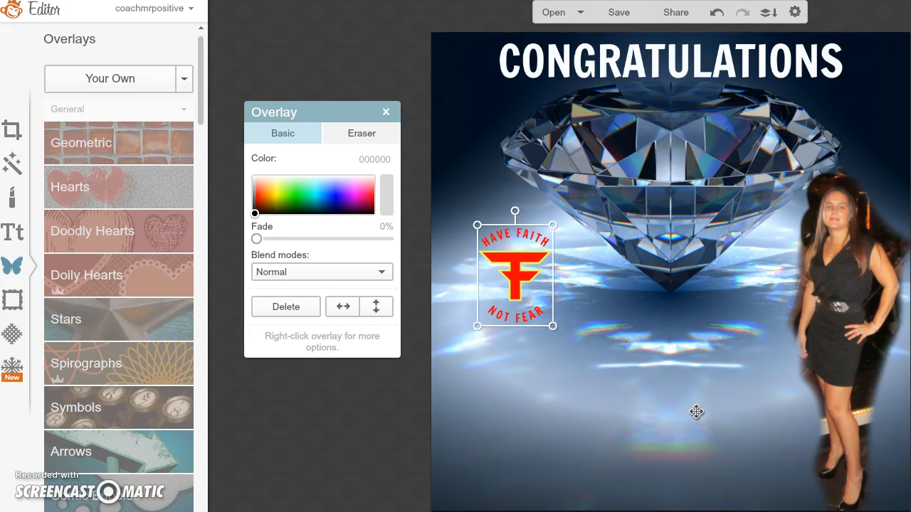
click(600, 488)
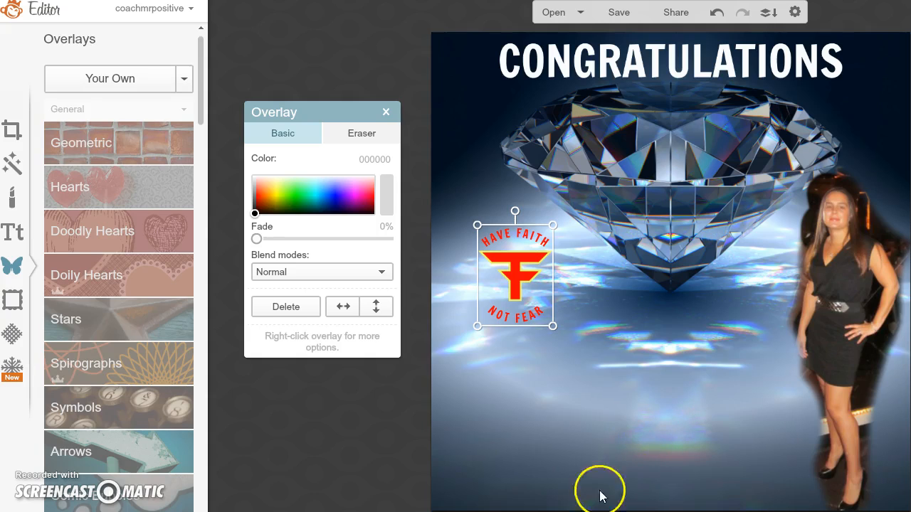